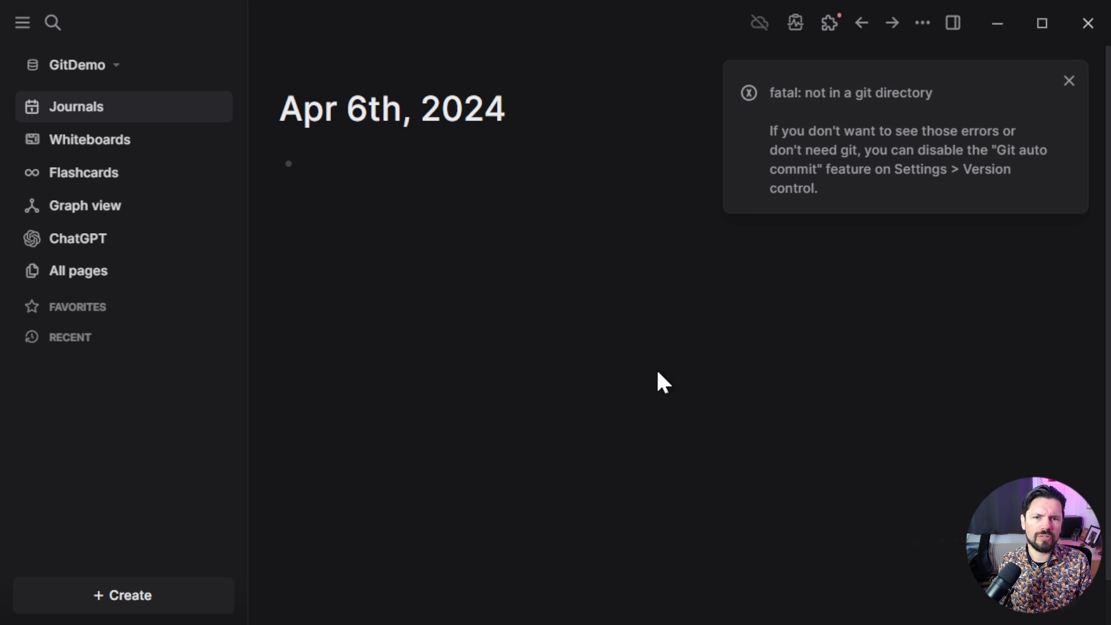
# Dismiss the git error notice, and in the terminal list all GitDemo files with ls -la and print the .git file's contents.
pyautogui.click(1068, 83)
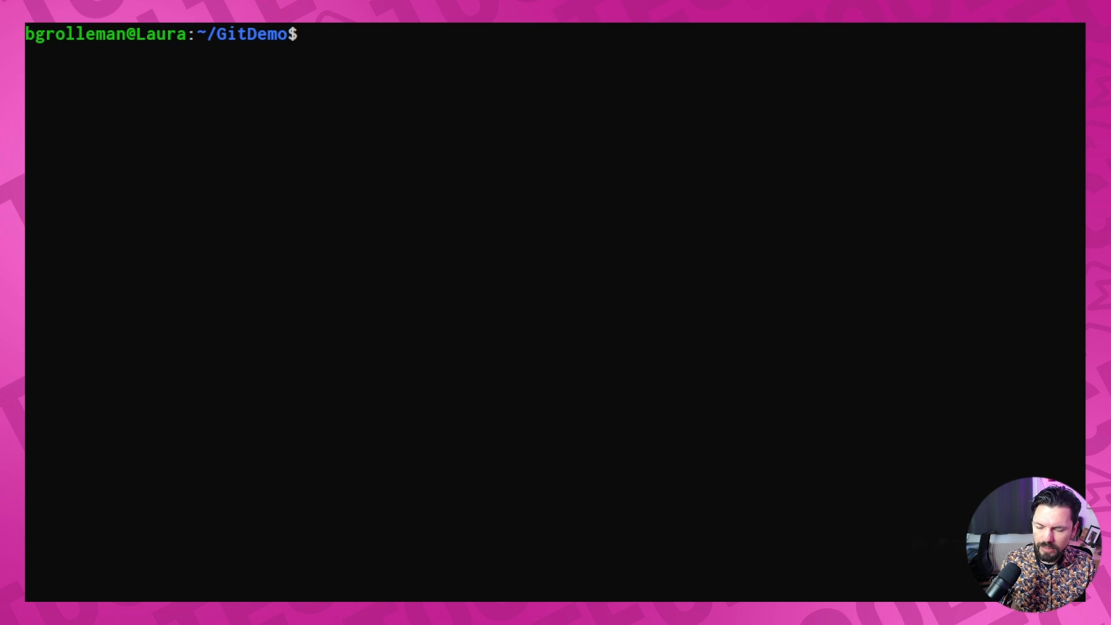
pyautogui.write('ls -la')
pyautogui.press('Return')
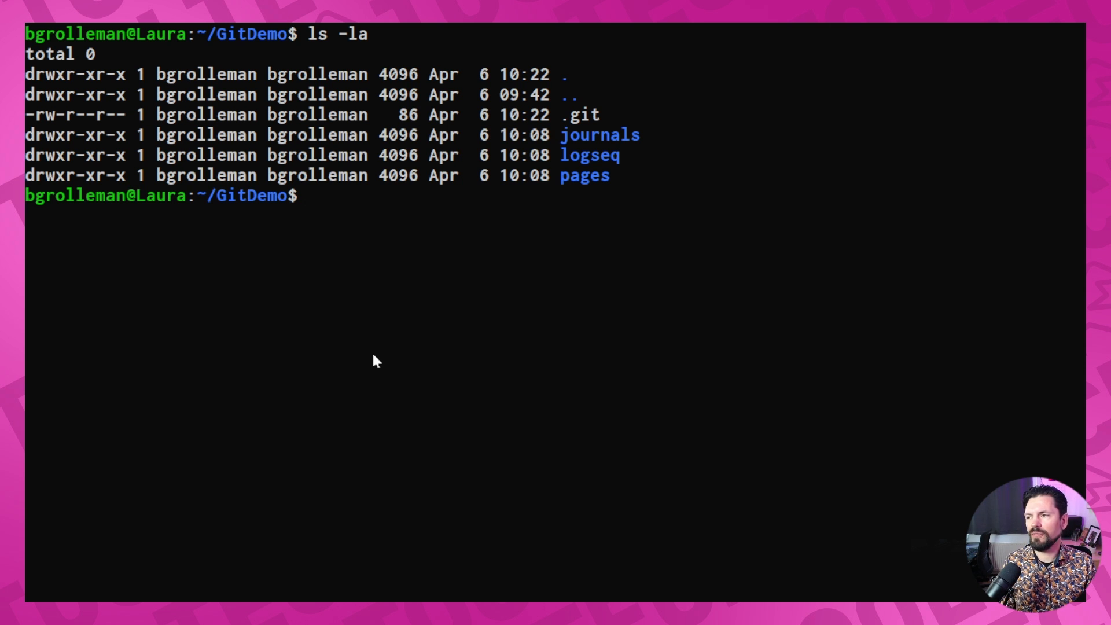
pyautogui.write('cat .g')
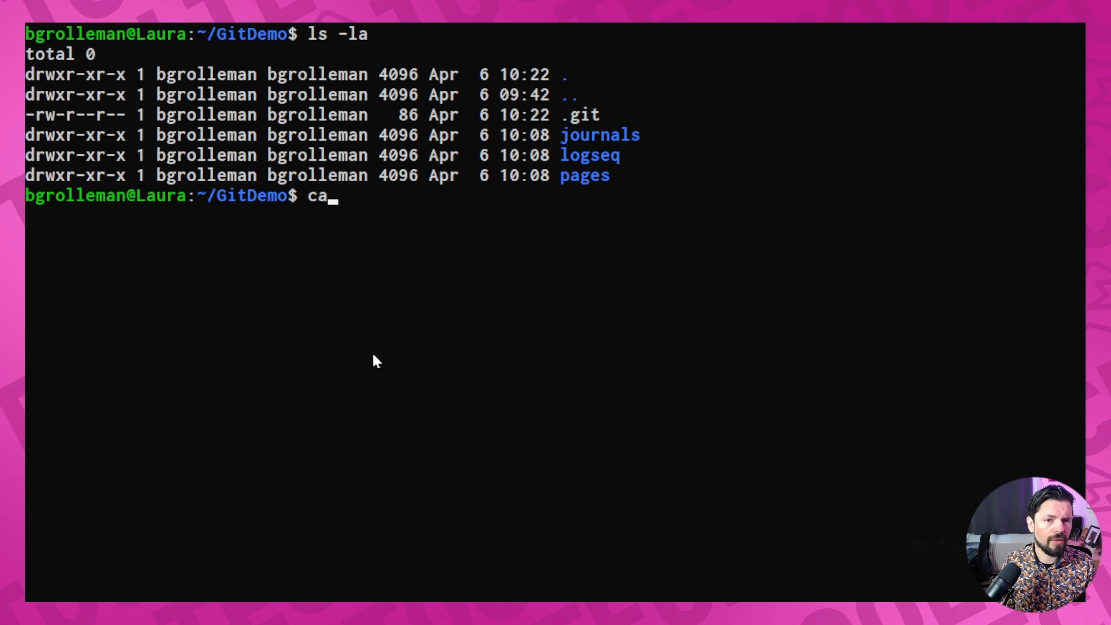
pyautogui.write('it')
pyautogui.press('Return')
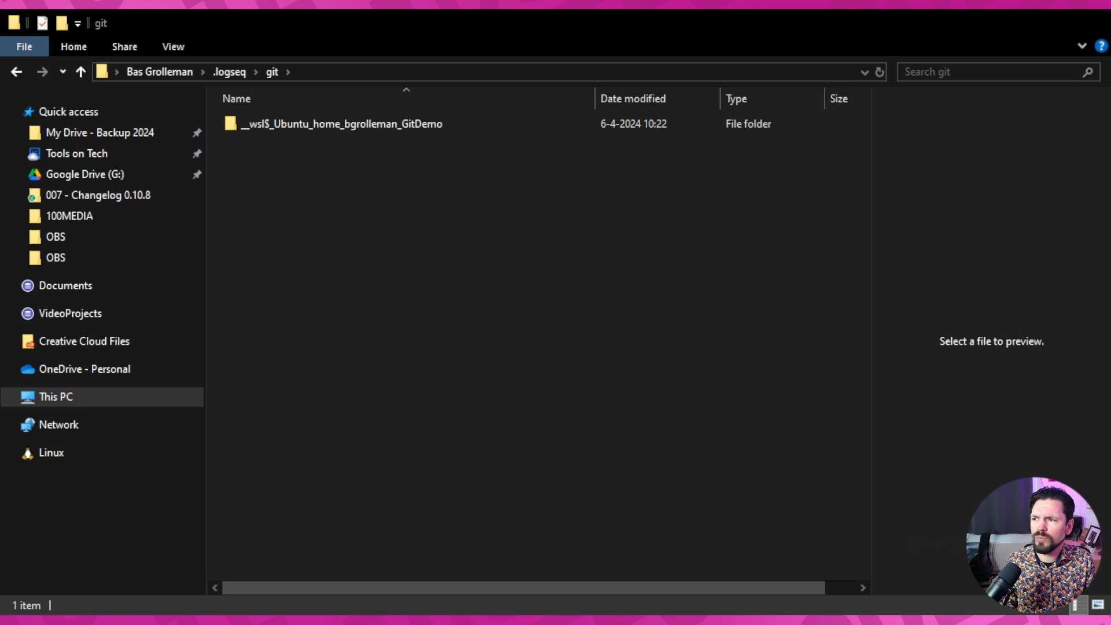
# In File Explorer, open the GitDemo folder inside .logseq/git and its .git subfolder.
pyautogui.doubleClick(380, 124)
pyautogui.doubleClick(377, 123)
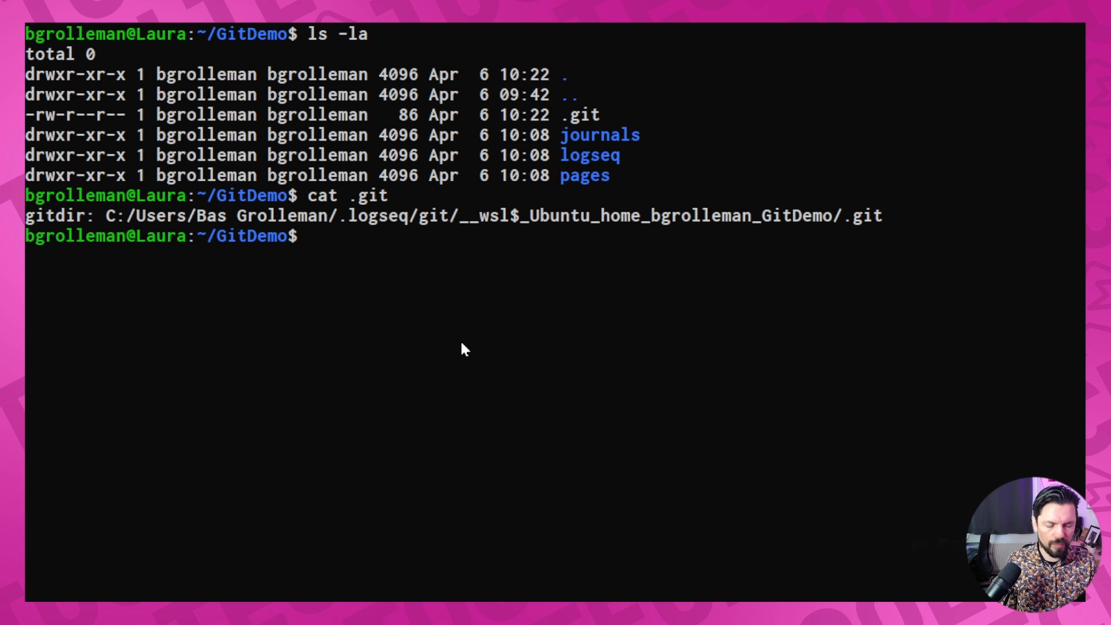
# In the terminal, list GitDemo's files with la -l and show the commit history with git log.
pyautogui.write('la -l')
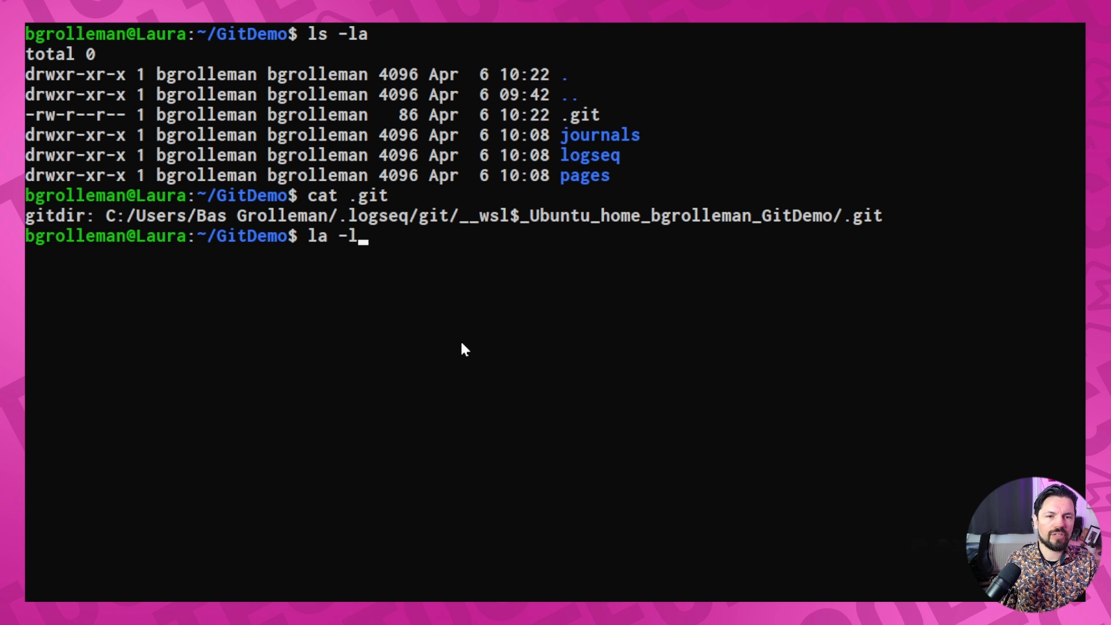
pyautogui.press('Return')
pyautogui.write('git kl')
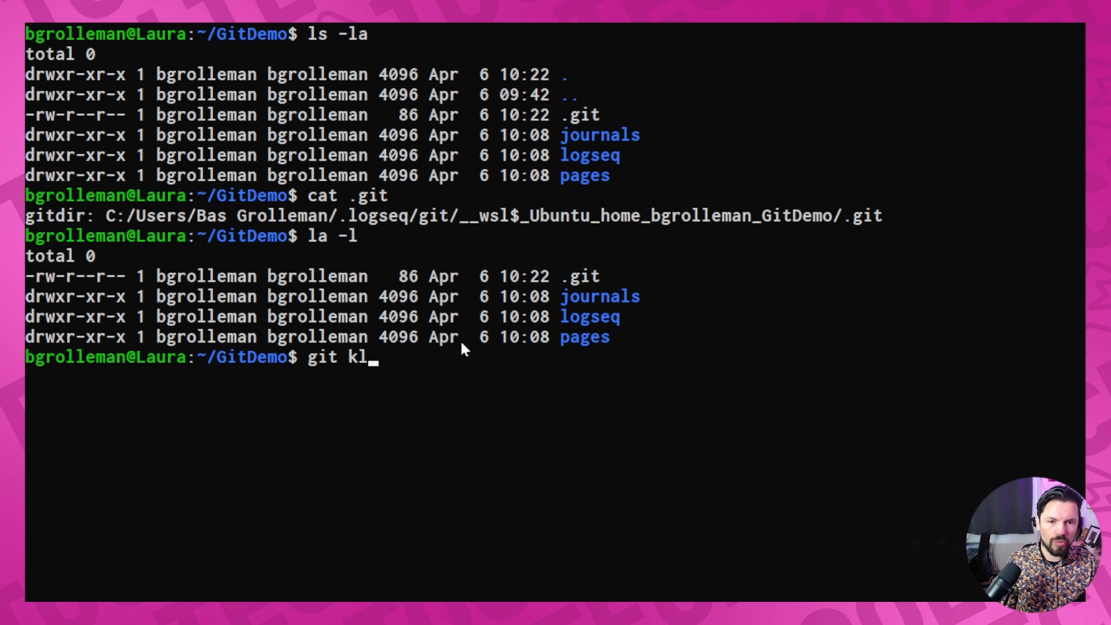
pyautogui.press('BackSpace')
pyautogui.press('BackSpace')
pyautogui.write('log')
pyautogui.press('Return')
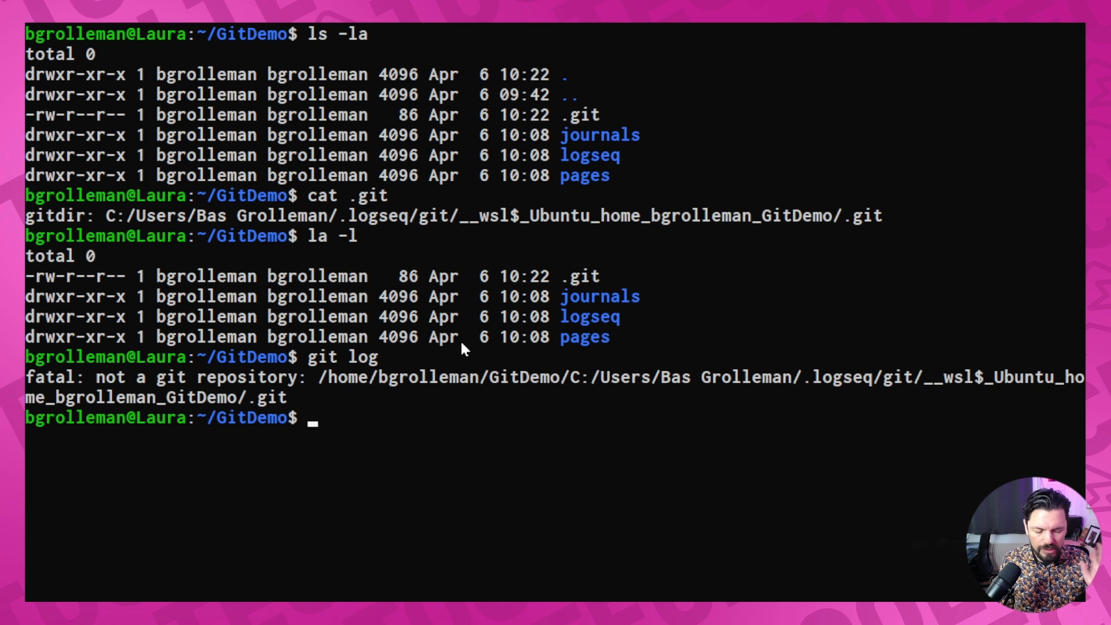
# List the GitDemo folder and try to remove its .git file with rm.
pyautogui.write('ls')
pyautogui.press('Return')
pyautogui.write('rm .git')
pyautogui.press('Return')
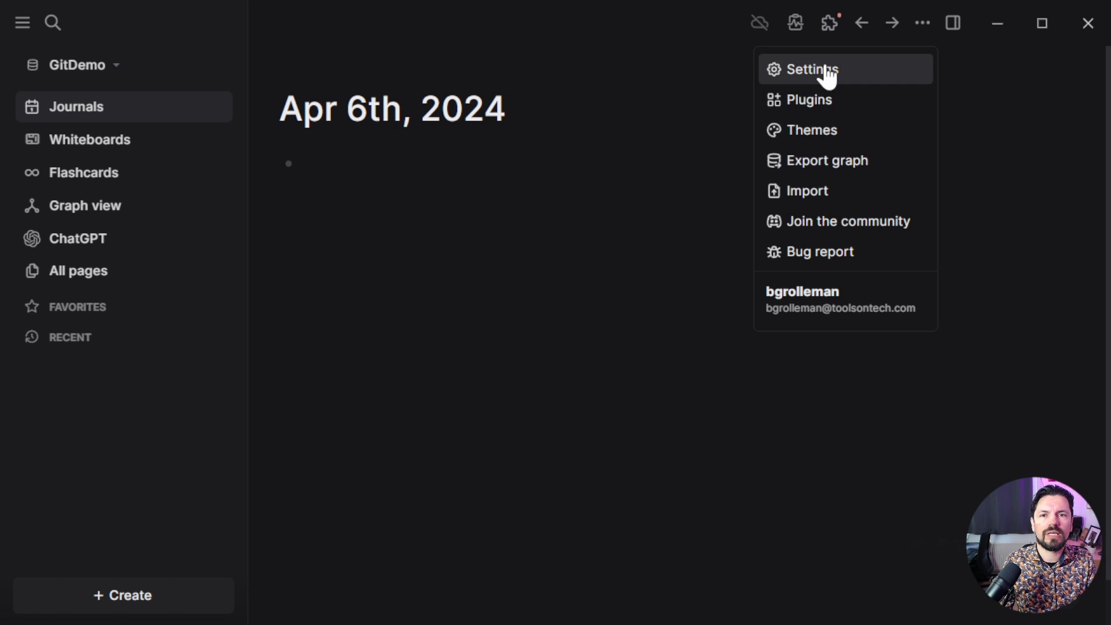
# Switch to Logseq and disable Git auto commit in the version control settings, dismissing the error notice and closing the settings.
pyautogui.click(826, 72)
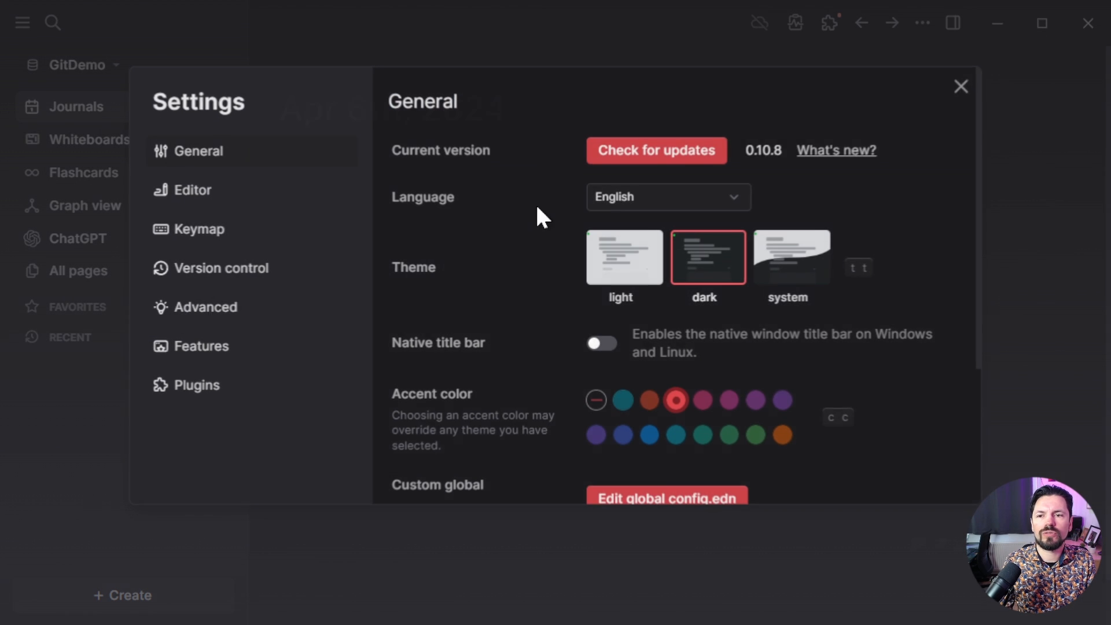
pyautogui.click(272, 312)
pyautogui.click(247, 274)
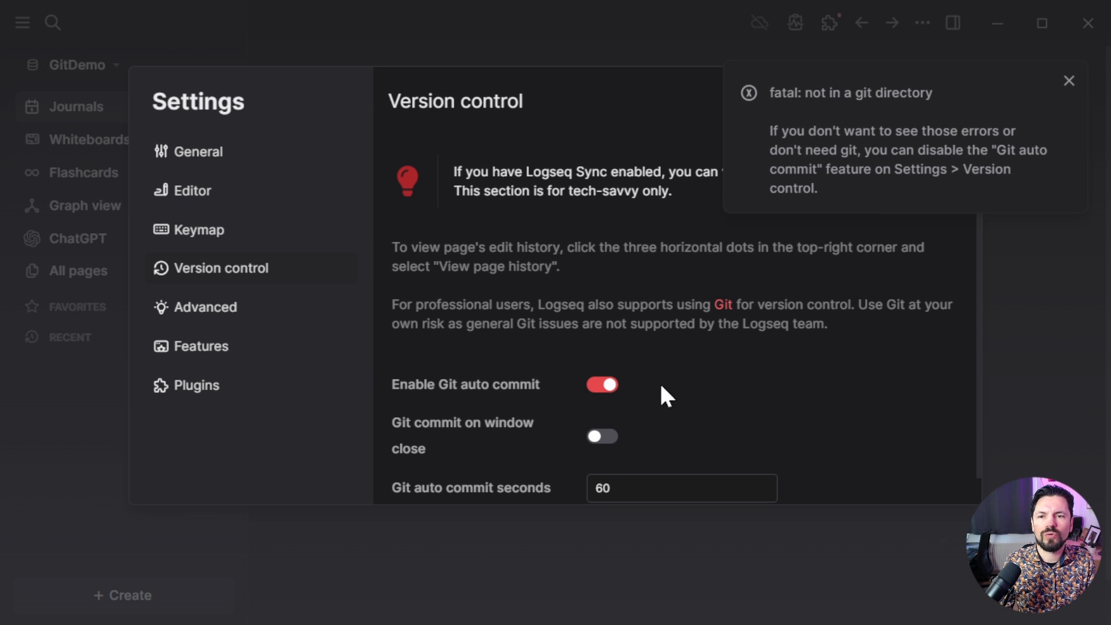
pyautogui.click(602, 384)
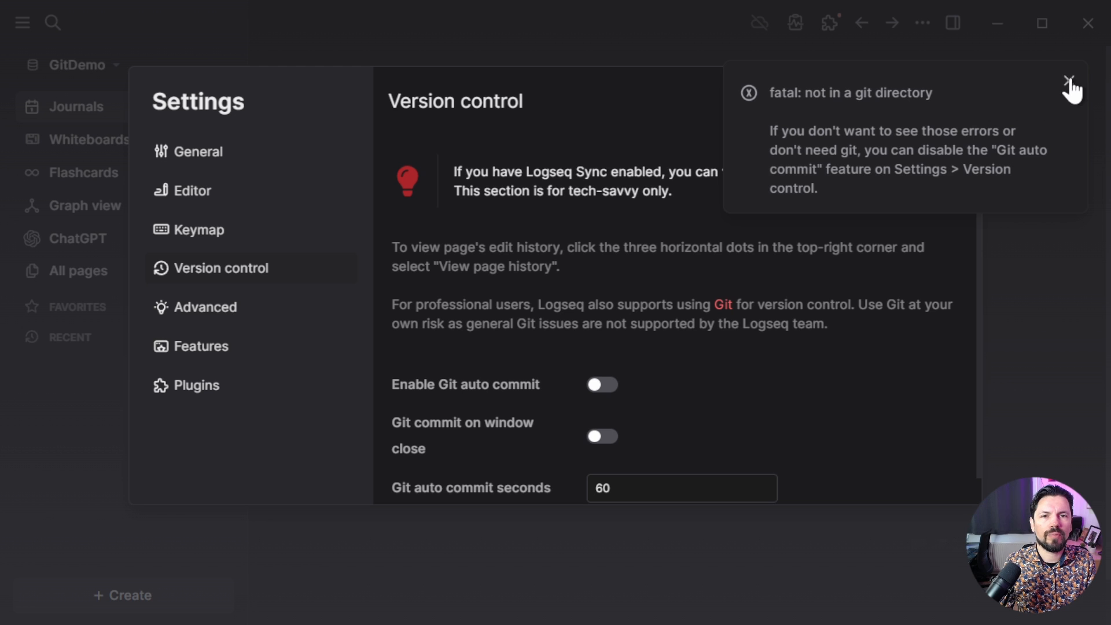
pyautogui.click(1068, 82)
pyautogui.click(961, 86)
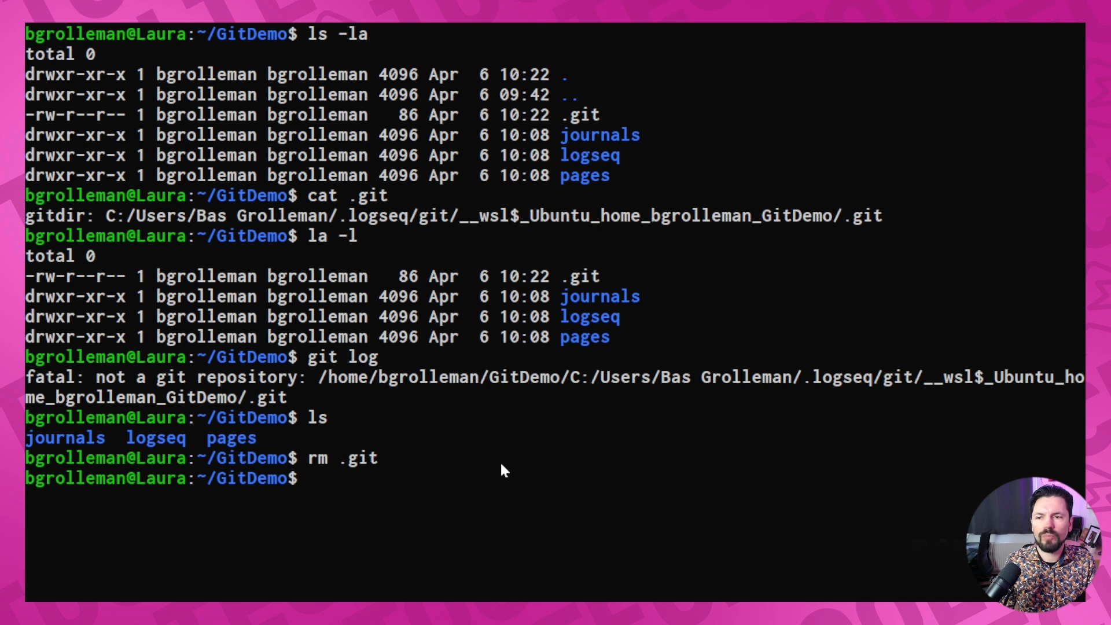
# In the terminal, remove the .git file from GitDemo, checking the folder with ls -la before and after.
pyautogui.write('ls -la')
pyautogui.press('Return')
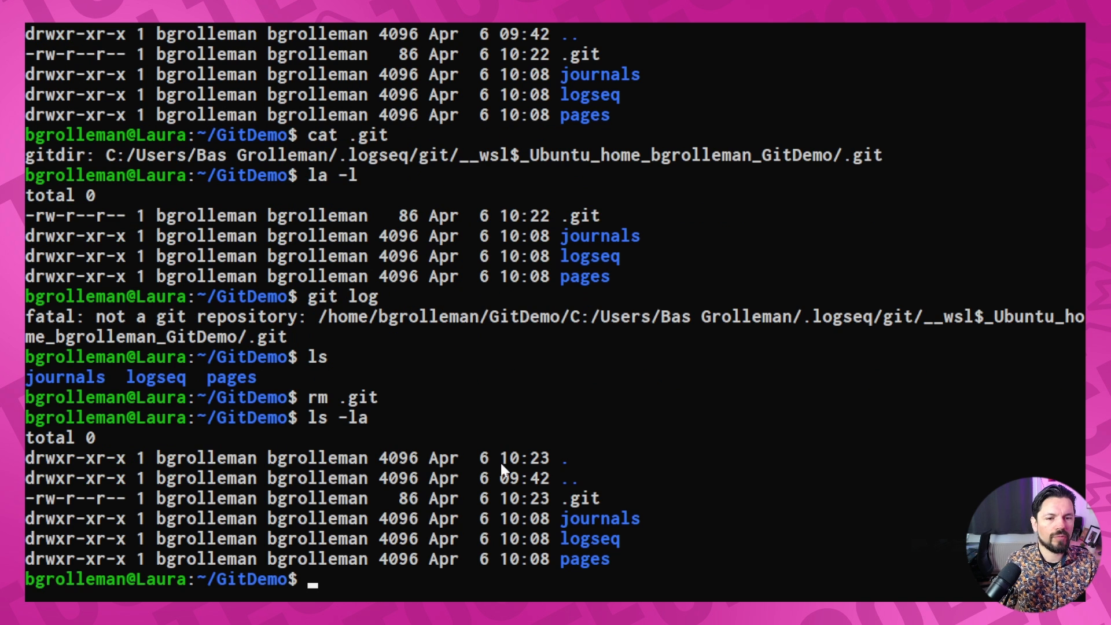
pyautogui.write('rm .giot')
pyautogui.press('BackSpace')
pyautogui.press('BackSpace')
pyautogui.write('t')
pyautogui.press('Return')
pyautogui.write('ls -la')
pyautogui.press('Return')
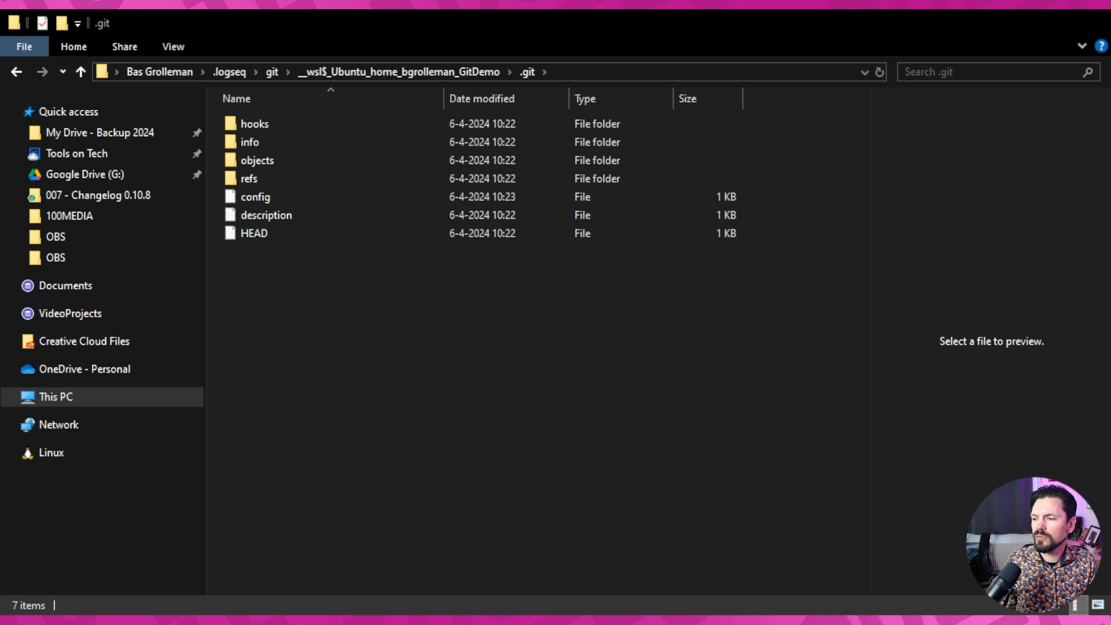
# In File Explorer, return to the git folder under .logseq and examine the GitDemo repository folder there.
pyautogui.click(272, 71)
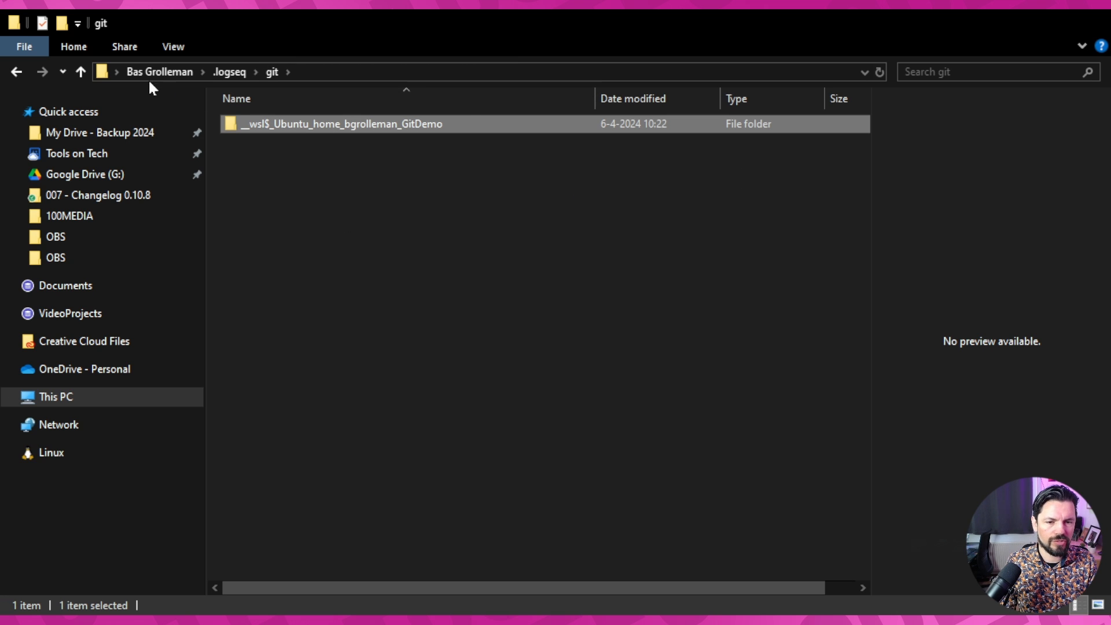
pyautogui.click(316, 141)
pyautogui.click(317, 125)
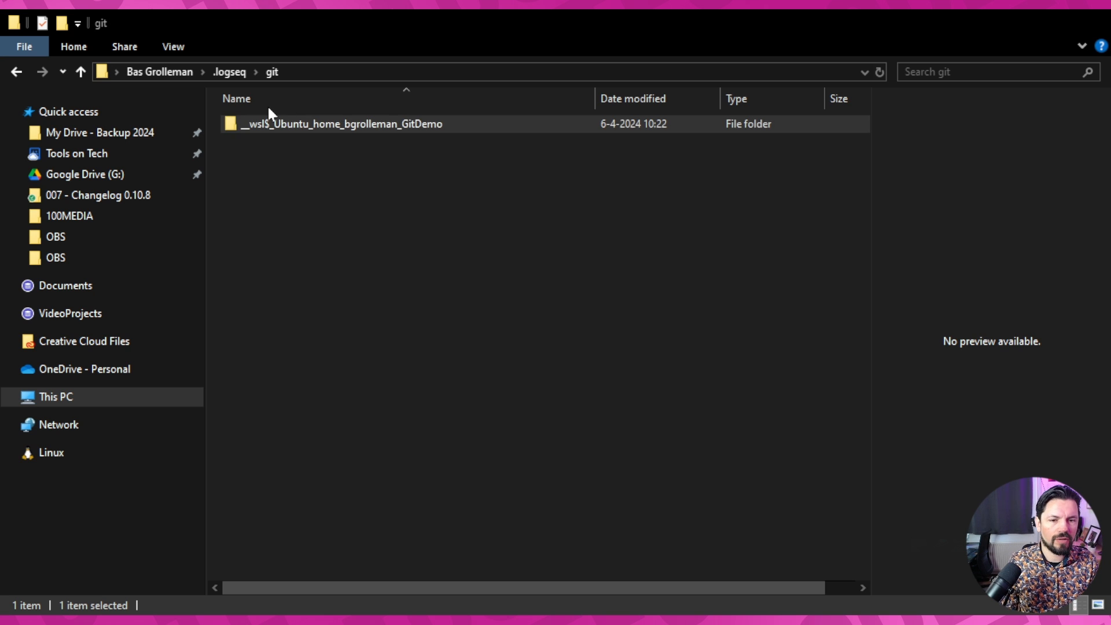
pyautogui.click(340, 275)
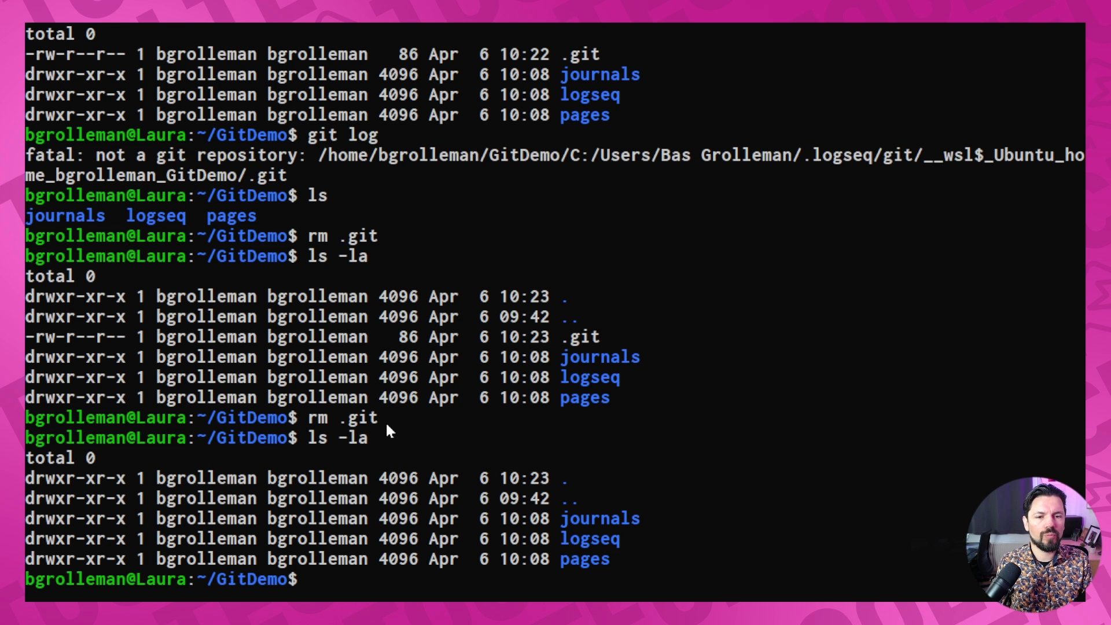
# In the terminal, recheck the GitDemo folder with ls -la and initialize a new Git repository in it.
pyautogui.write('ls ')
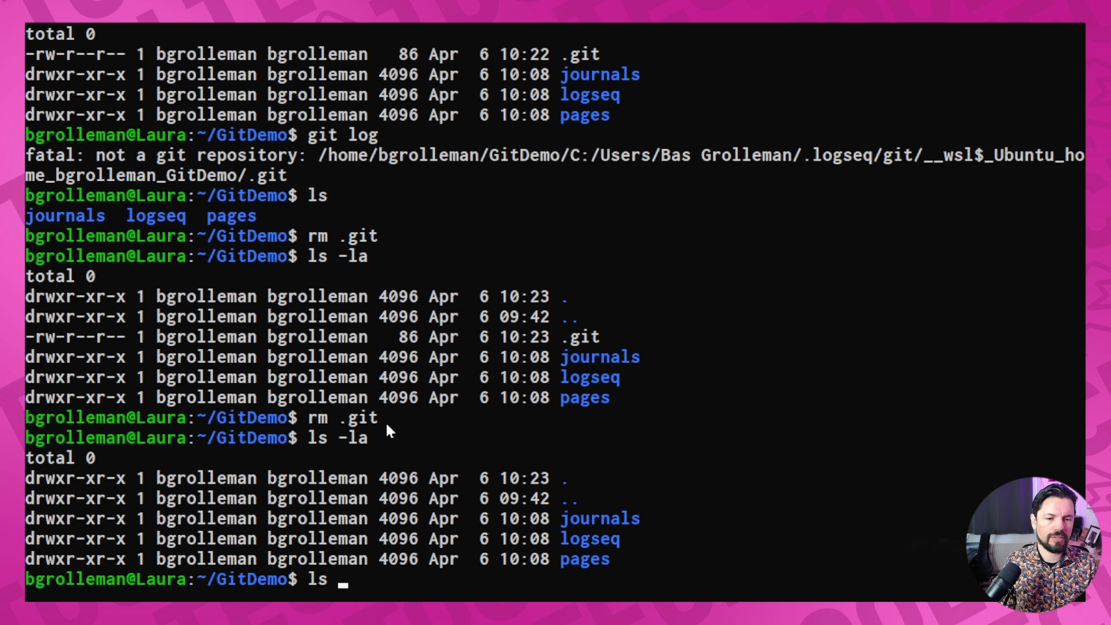
pyautogui.write('-la')
pyautogui.press('Return')
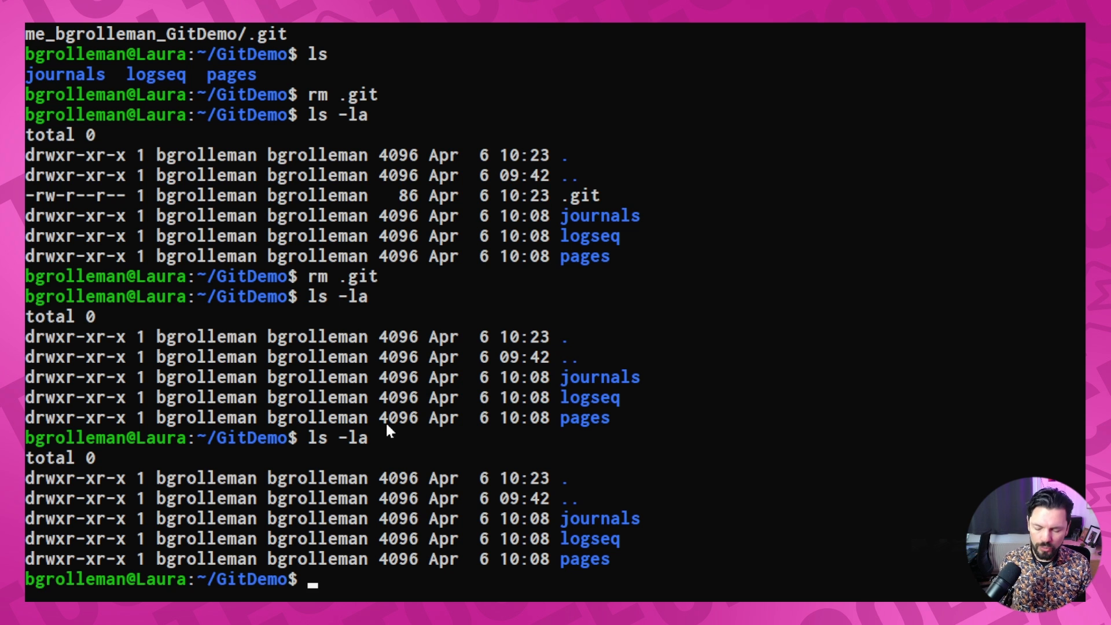
pyautogui.write('git init')
pyautogui.press('Return')
# List all files in GitDemo and the contents of its .git folder.
pyautogui.write('ls -la')
pyautogui.press('Return')
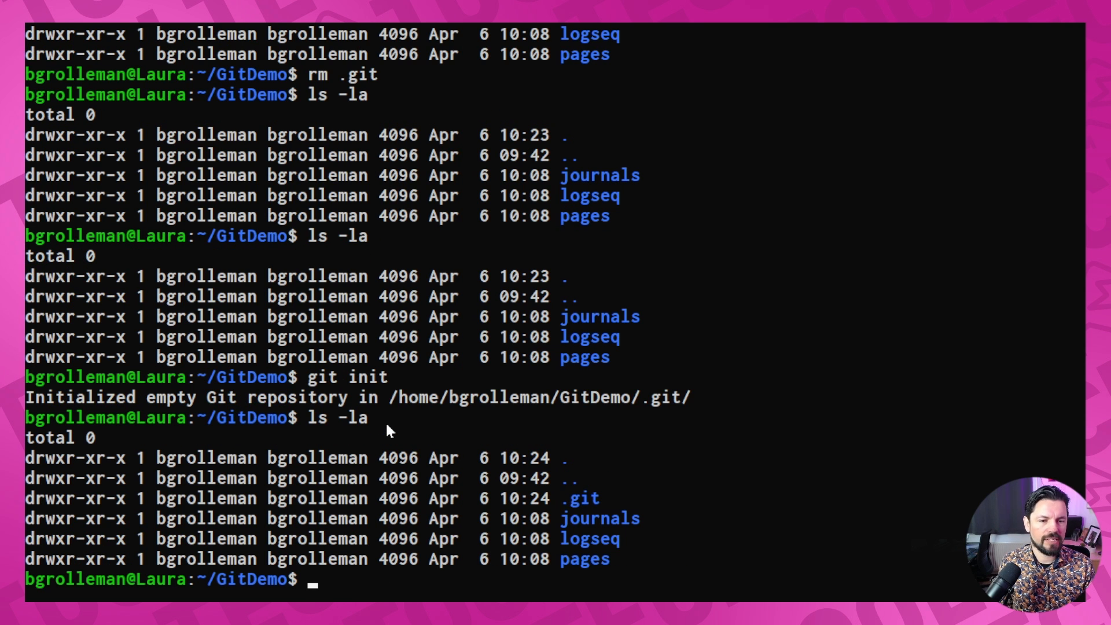
pyautogui.write('ls .git')
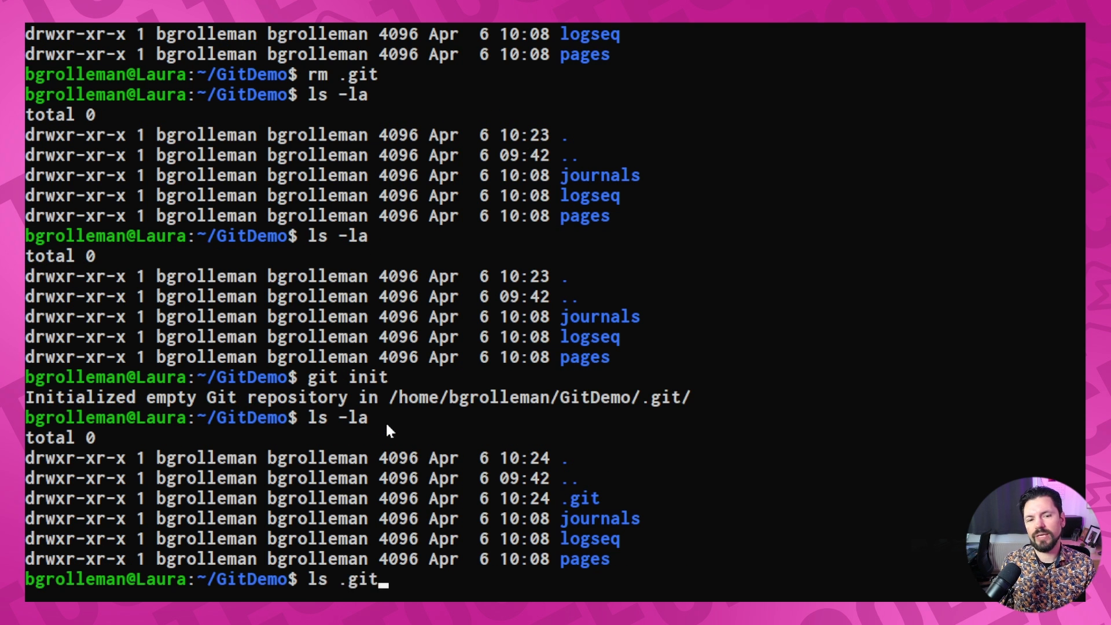
pyautogui.press('Return')
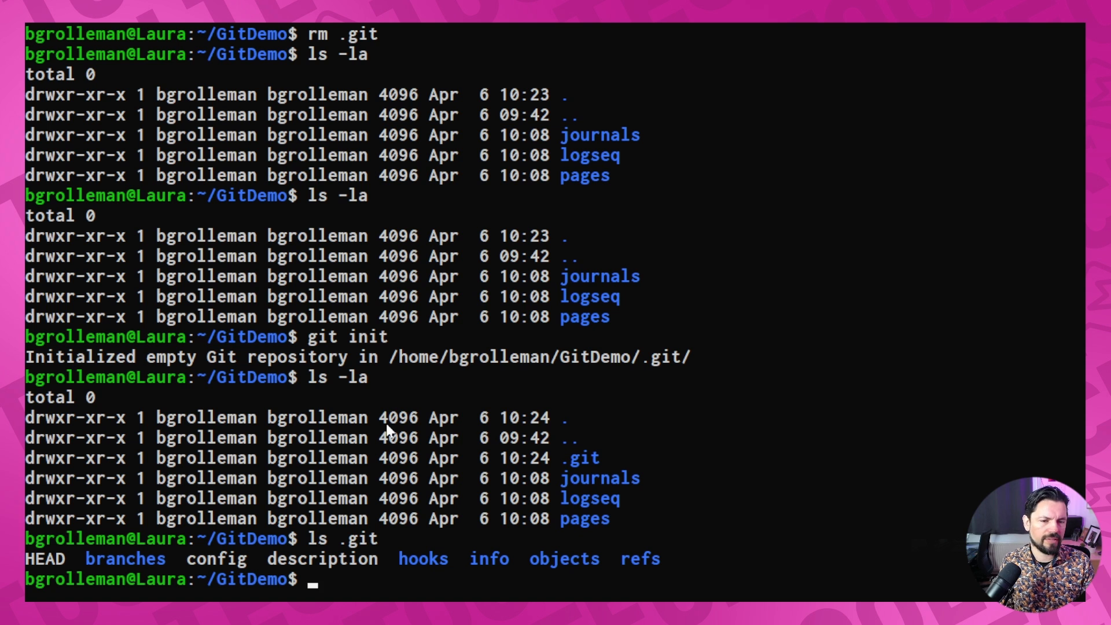
# Check the repository status and stage all untracked files in GitDemo with git add.
pyautogui.write('git status')
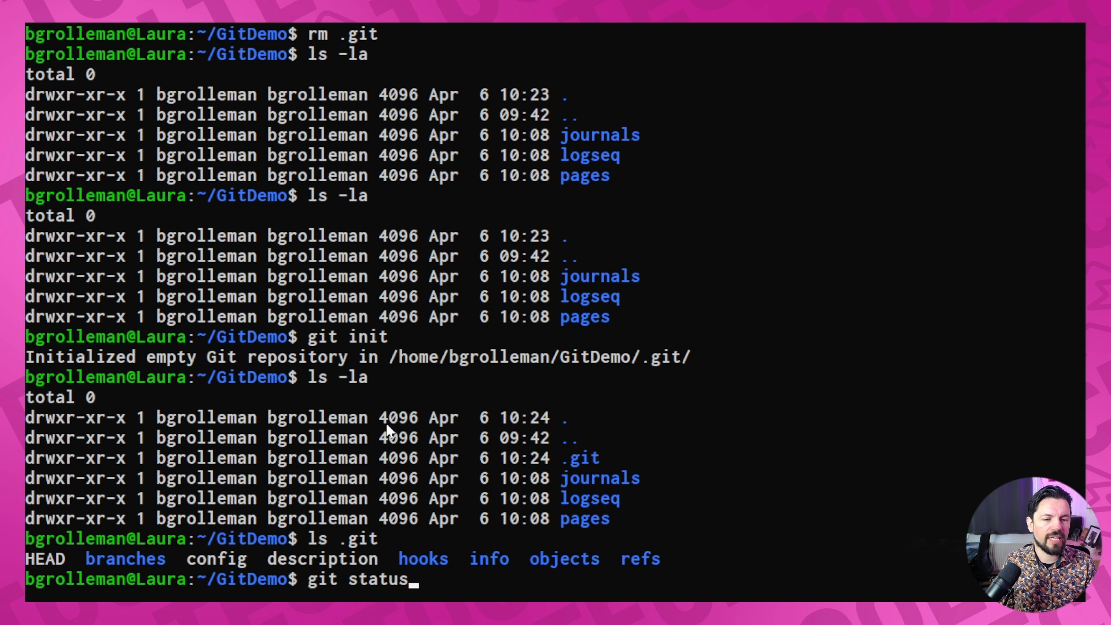
pyautogui.press('Return')
pyautogui.write('git add .')
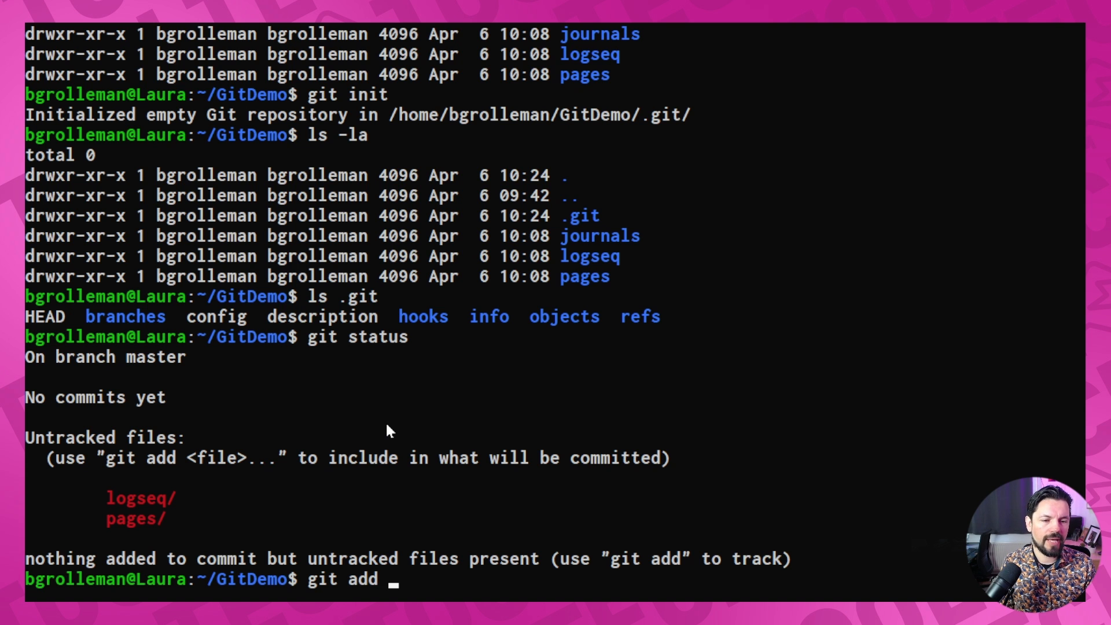
pyautogui.press('Return')
# List all files with ls -la and review the staged changes with git status.
pyautogui.write('ls')
pyautogui.press('BackSpace')
pyautogui.press('BackSpace')
pyautogui.write('ls -la')
pyautogui.press('Return')
pyautogui.write('git status')
pyautogui.press('Return')
# Commit the staged files with the message 'init' and show the commit history with git log.
pyautogui.write('git commit -m ')
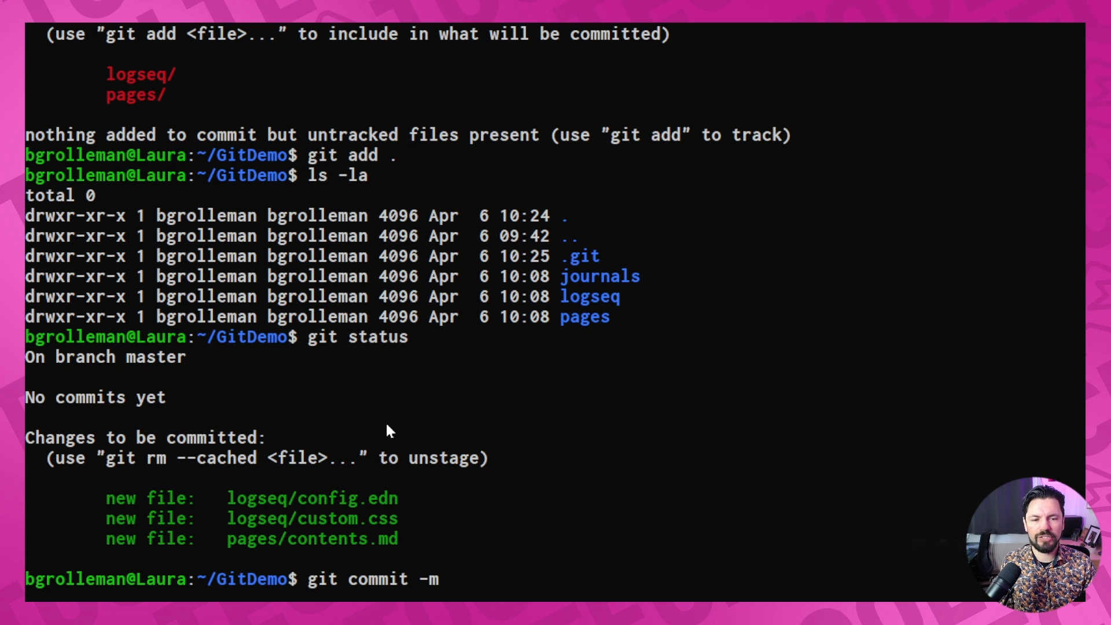
pyautogui.write("'init'")
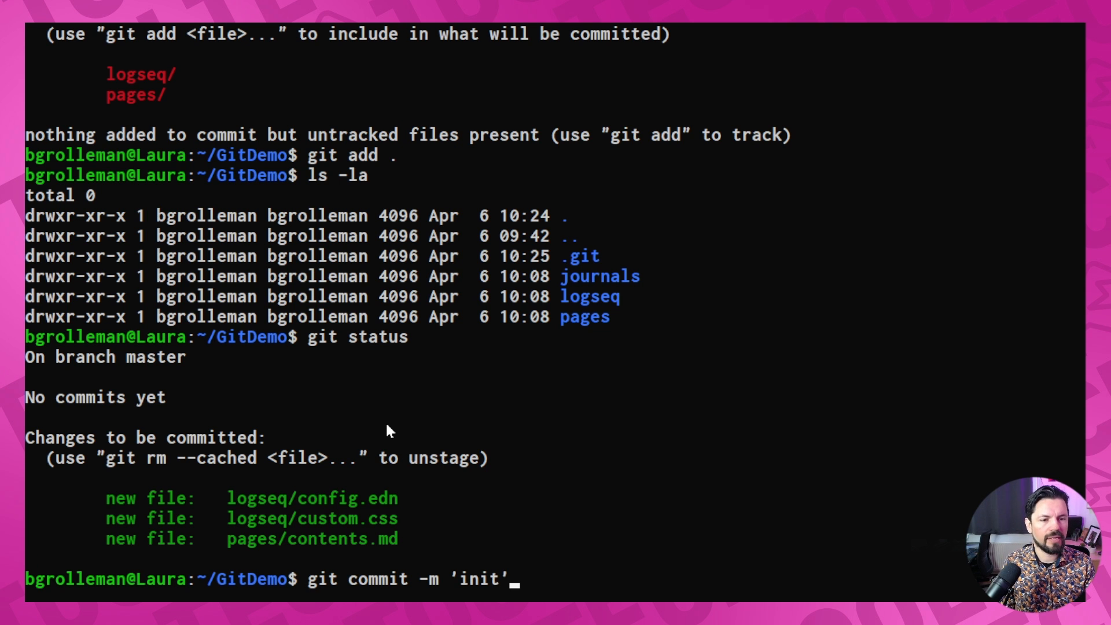
pyautogui.press('Return')
pyautogui.write('git log')
pyautogui.press('Return')
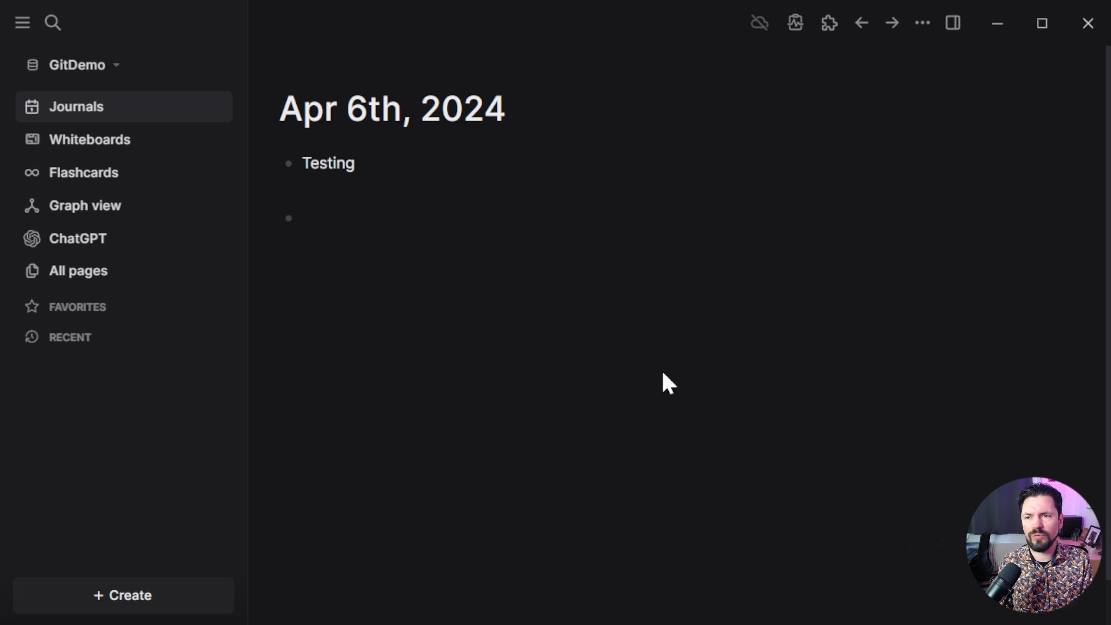
# In Logseq, review the Git auto commit options in the version control settings, and close the settings.
pyautogui.click(922, 23)
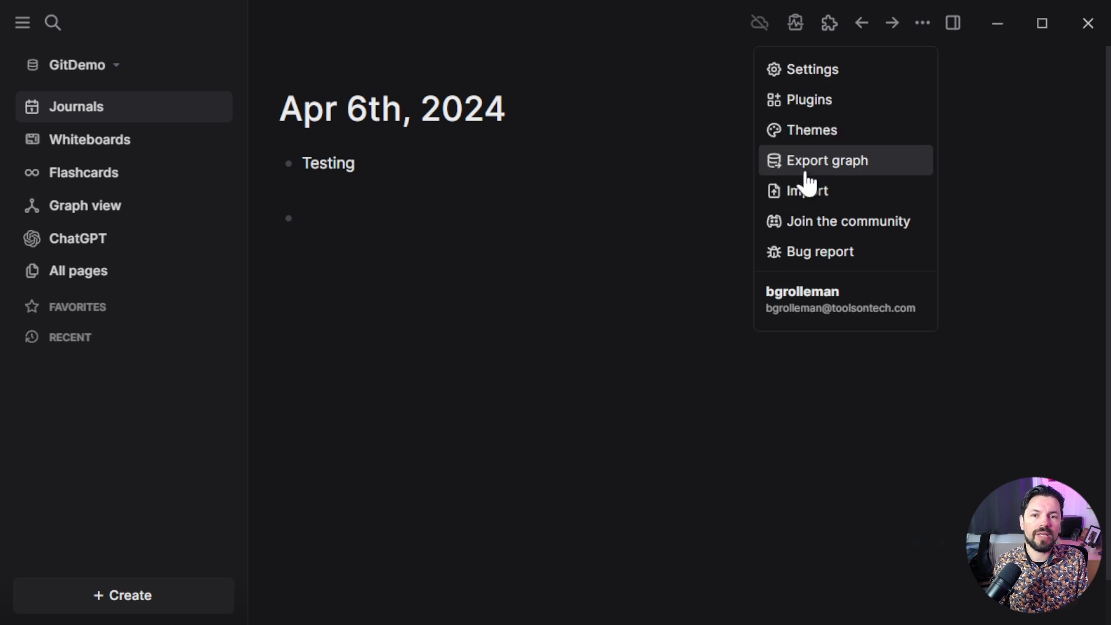
pyautogui.click(809, 69)
pyautogui.click(223, 270)
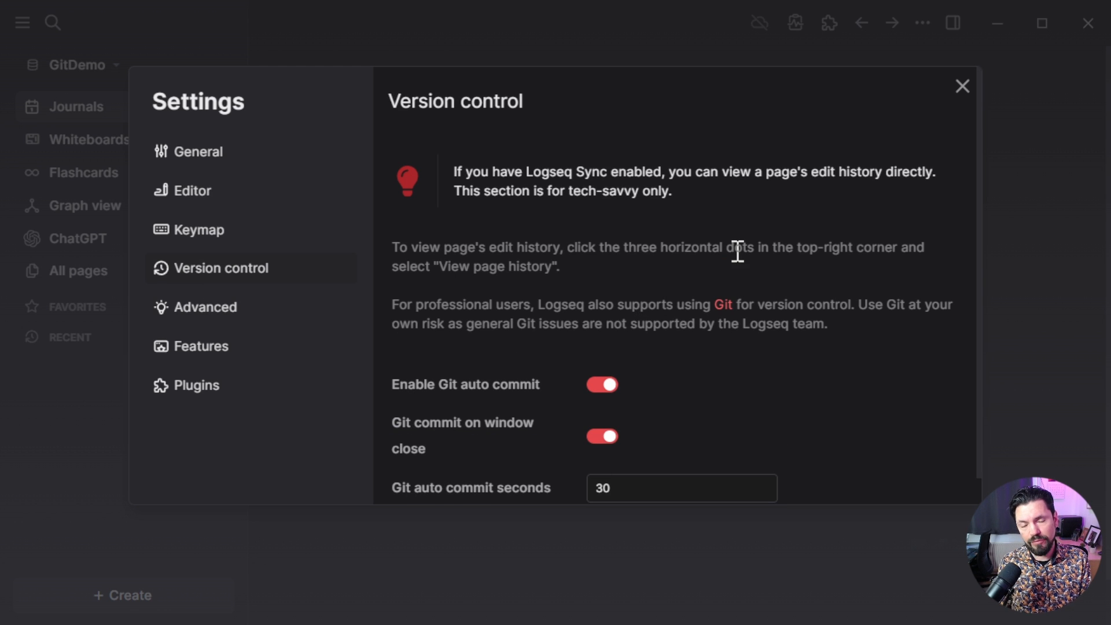
pyautogui.click(962, 86)
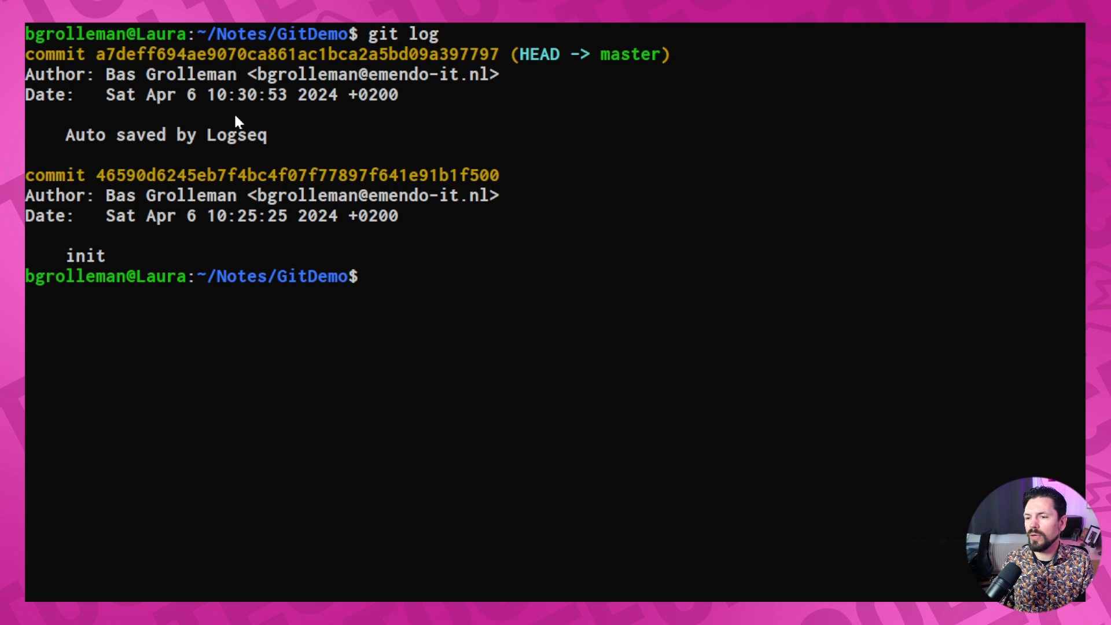
# In the terminal, run git diff against the 'init' commit, using its copied hash 46590d6245eb7f4bc4f07f77897f641e91b1f500.
pyautogui.write('git d')
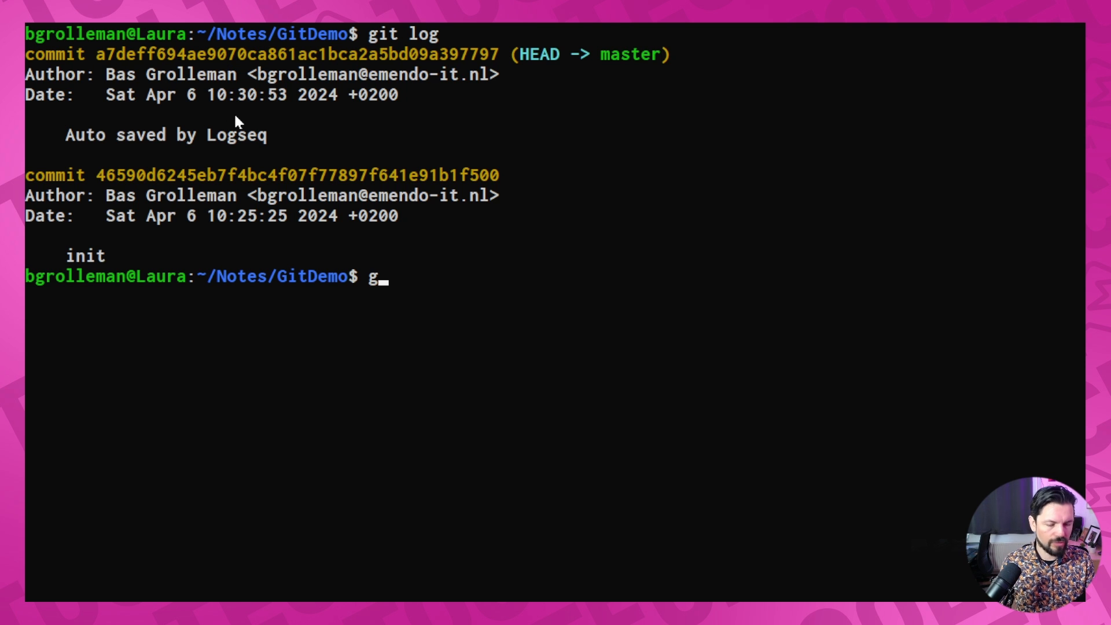
pyautogui.write('iff')
pyautogui.doubleClick(209, 175)
pyautogui.hotkey('ctrl', 'c')
pyautogui.rightClick(210, 175)
pyautogui.hotkey('ctrl', 'v')
pyautogui.press('Return')
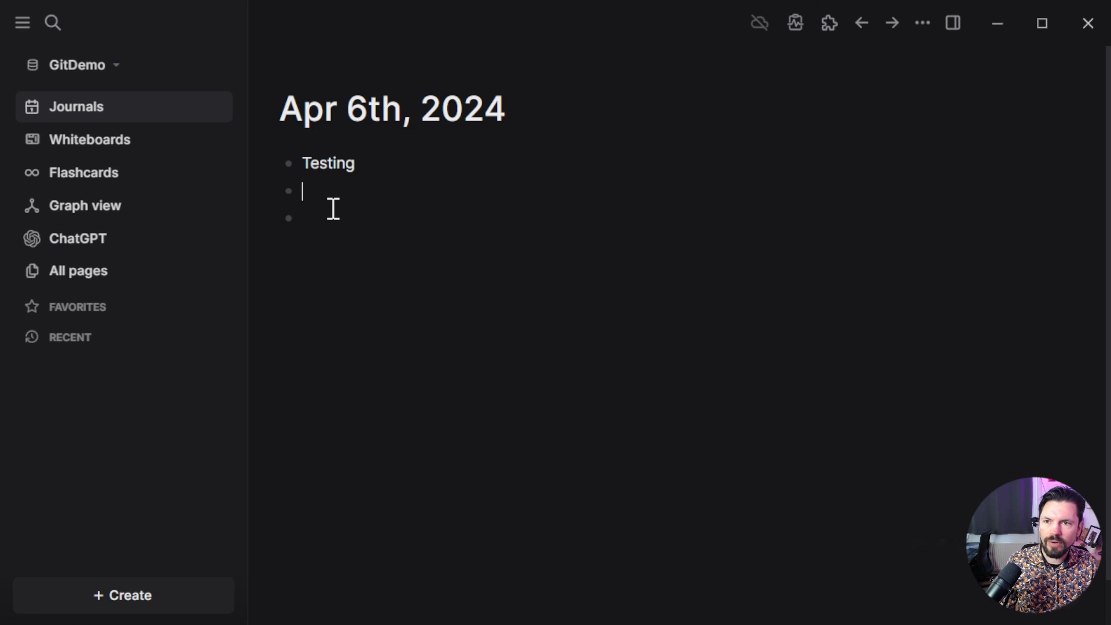
# Add the bullet "Make another change" to the Apr 6th, 2024 journal in Logseq, and show the commit history in the terminal with git log.
pyautogui.write('Make another change')
pyautogui.press('Return')
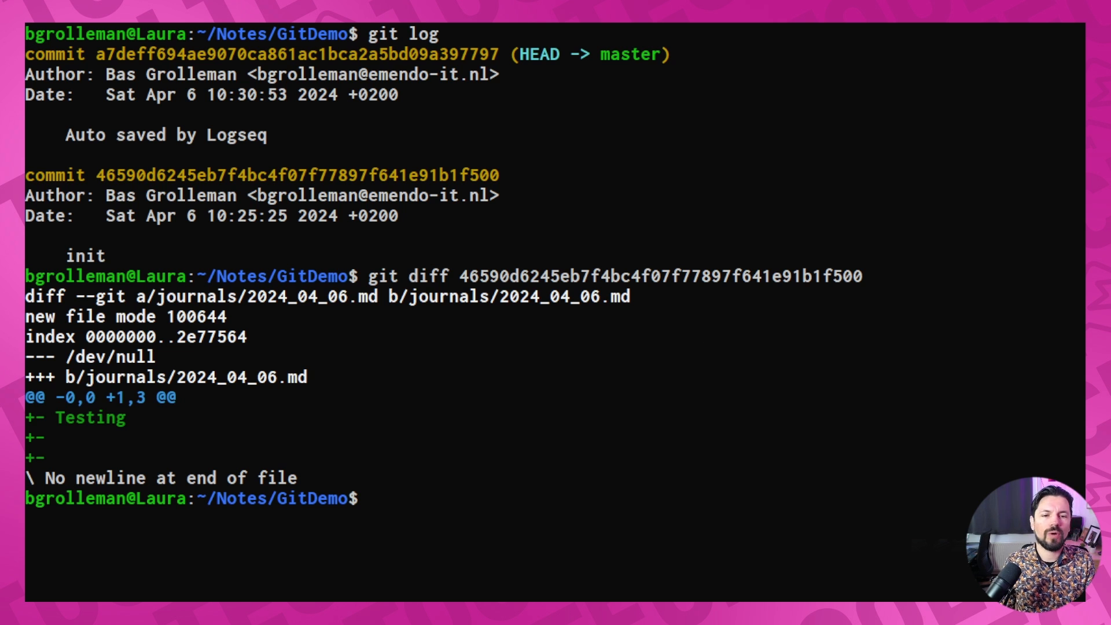
pyautogui.write('git log')
pyautogui.press('Return')
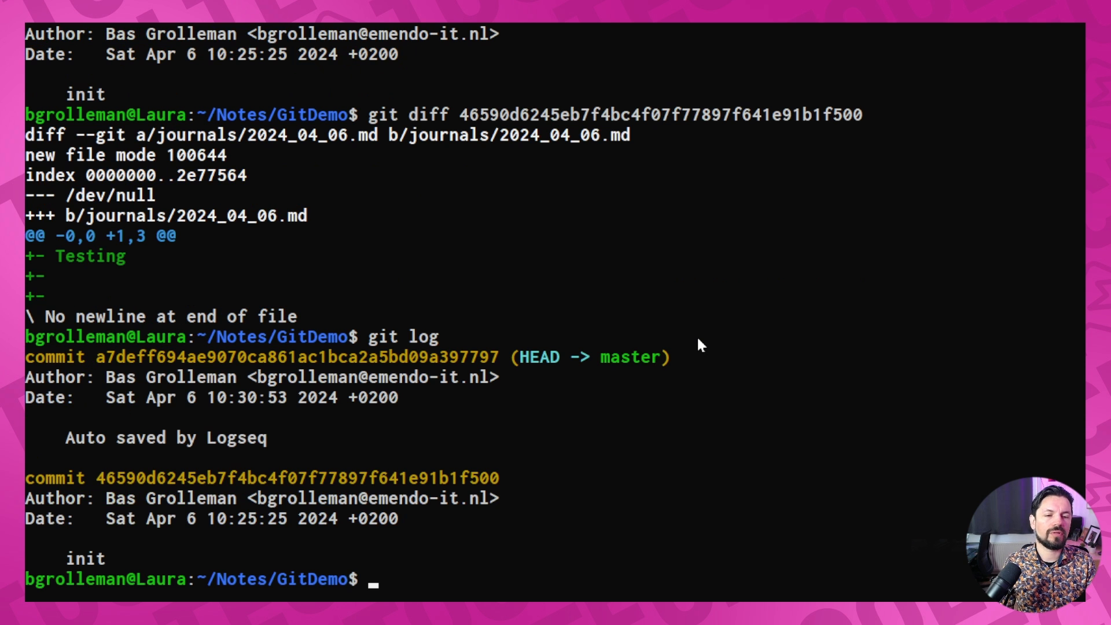
# Monitor the repository's commit history continuously in the terminal with watch git log.
pyautogui.write('watch git ')
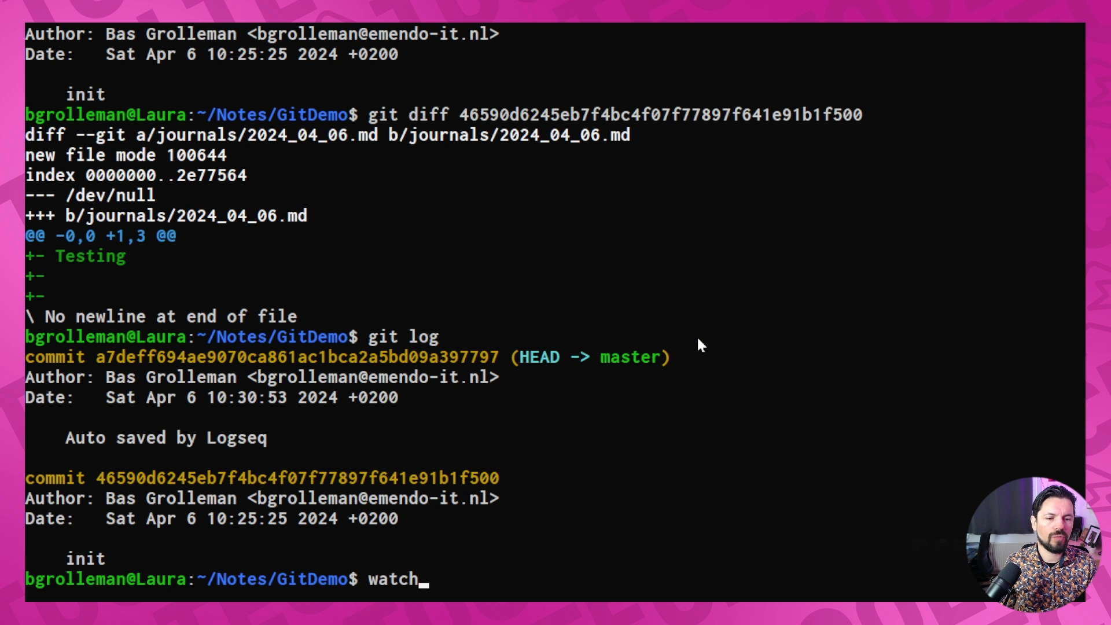
pyautogui.write('log')
pyautogui.press('Return')
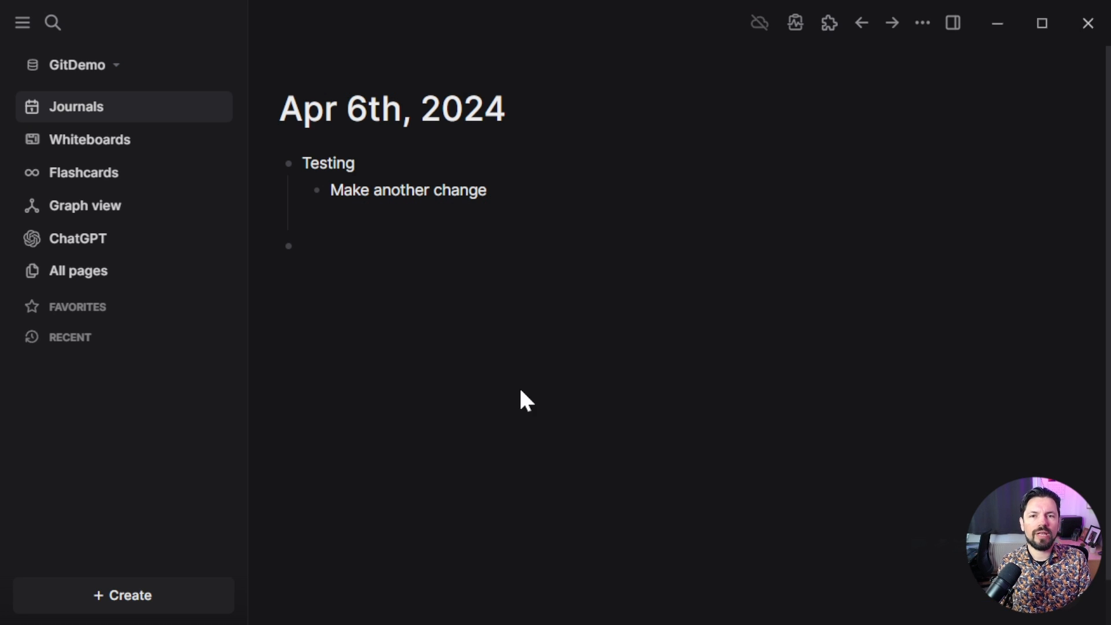
# In Logseq, set the Git auto commit interval to 3600 seconds in the version control settings, and close the settings.
pyautogui.click(923, 24)
pyautogui.click(844, 73)
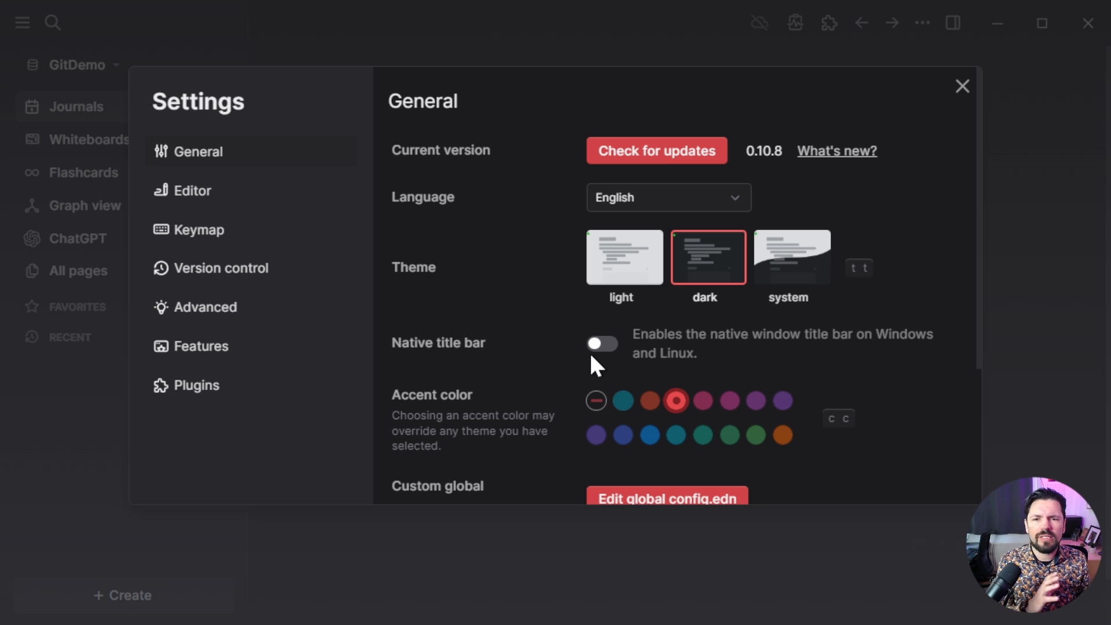
pyautogui.click(219, 275)
pyautogui.scroll(-1, 602, 393)
pyautogui.click(671, 454)
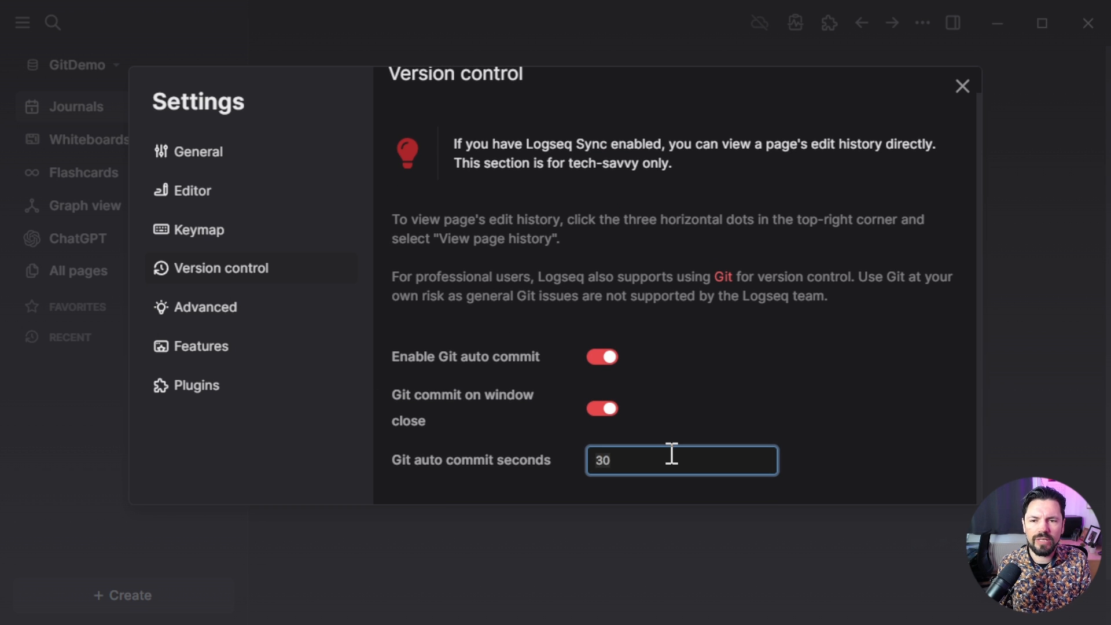
pyautogui.press('BackSpace')
pyautogui.write('3600')
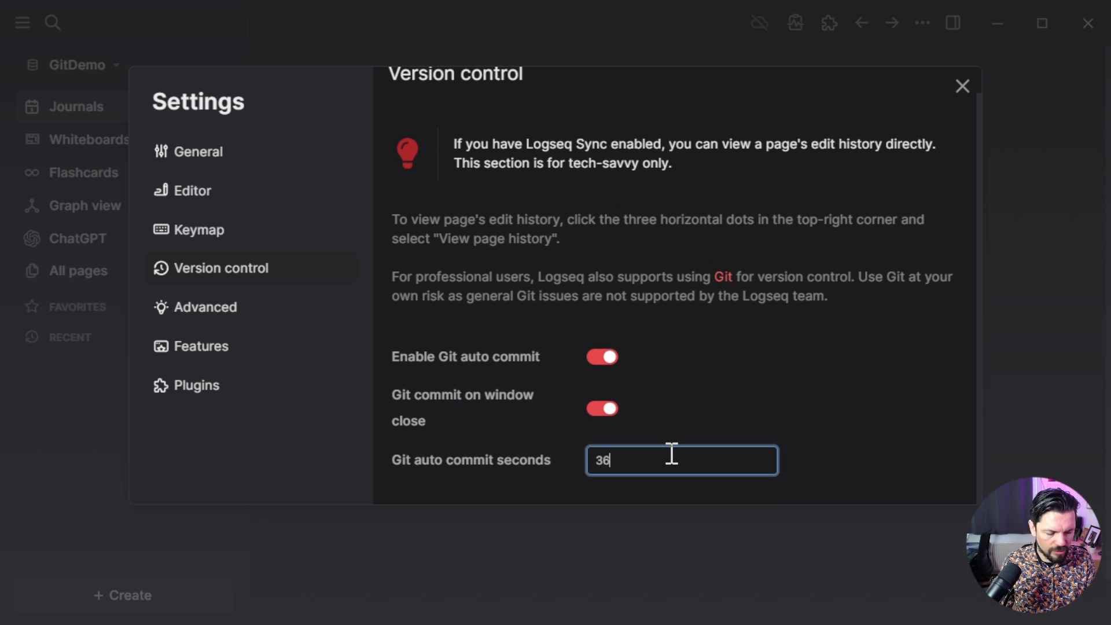
pyautogui.click(678, 427)
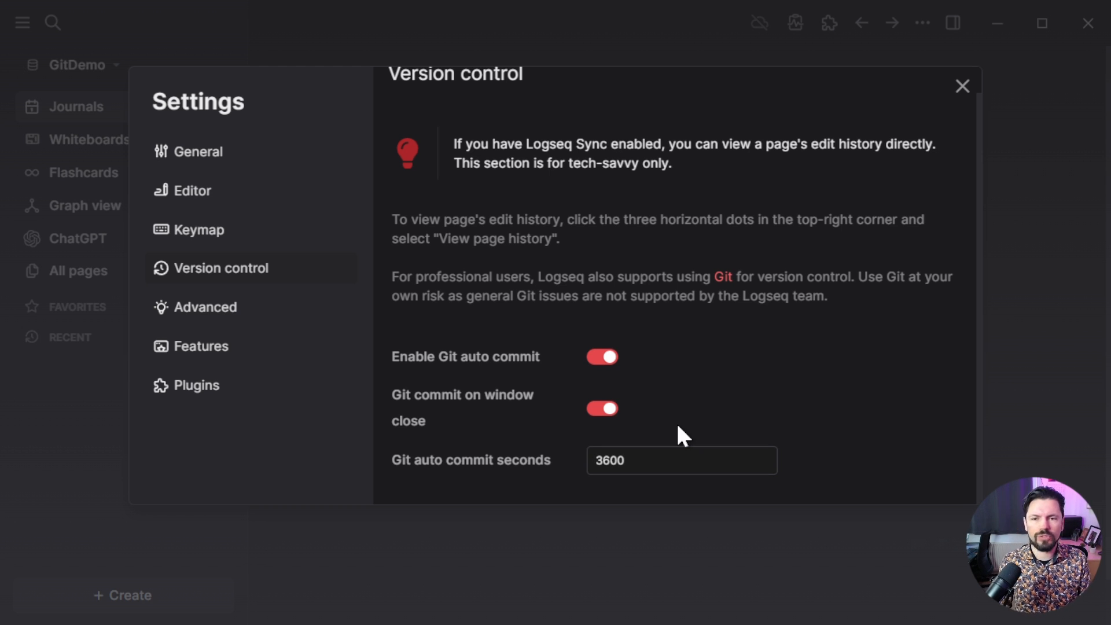
pyautogui.press('Escape')
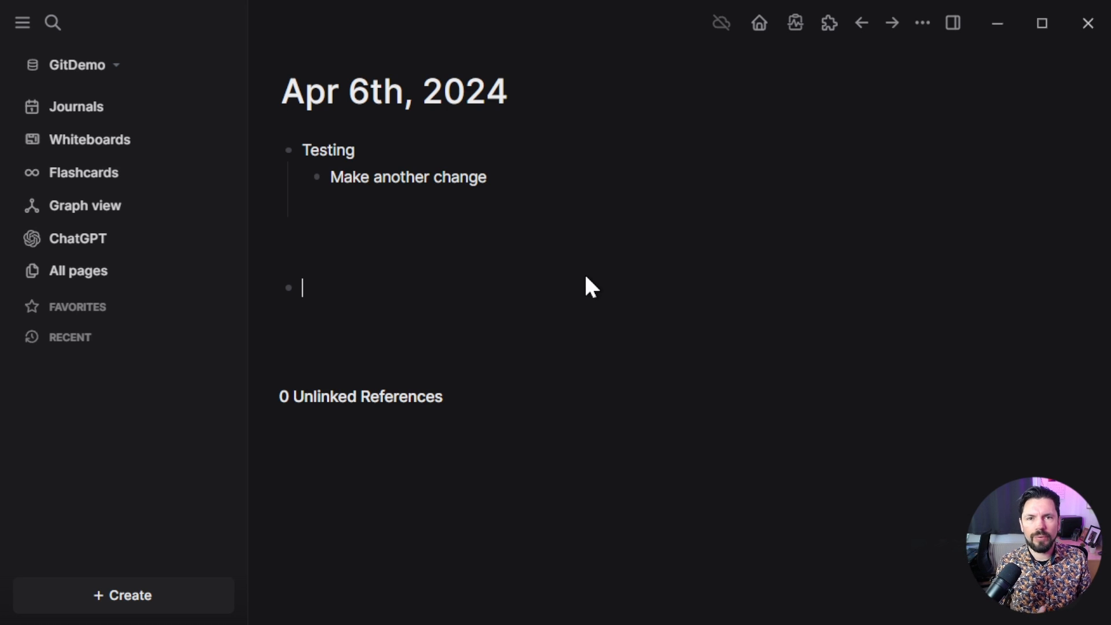
# View the Apr 6th, 2024 journal's page history, inspect versions d7a1d6e and a7deff6, and close the history.
pyautogui.click(928, 26)
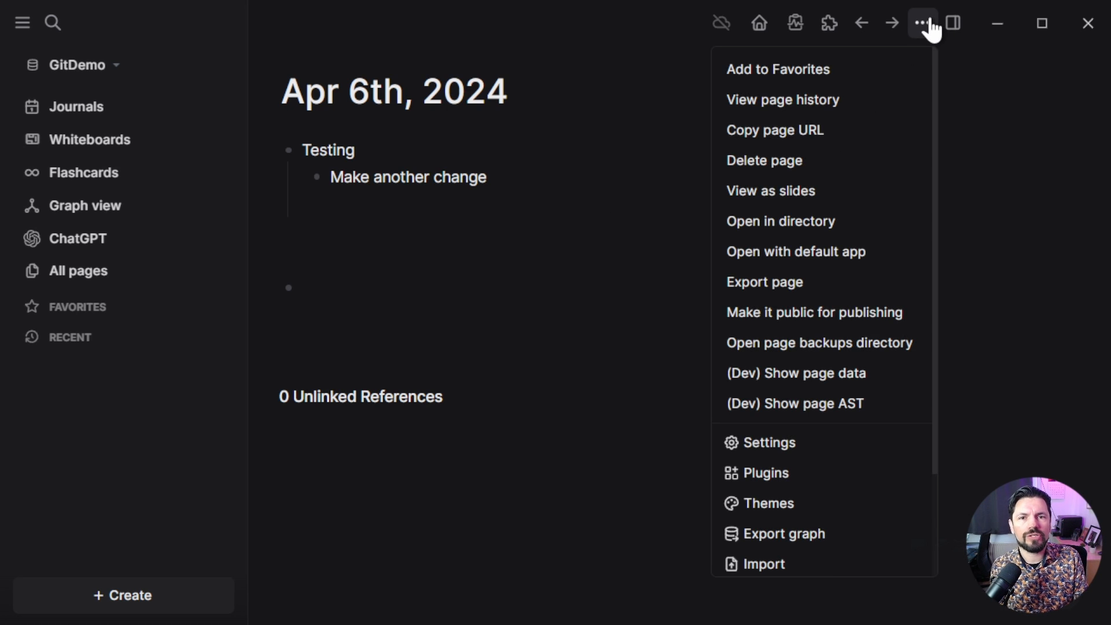
pyautogui.click(827, 102)
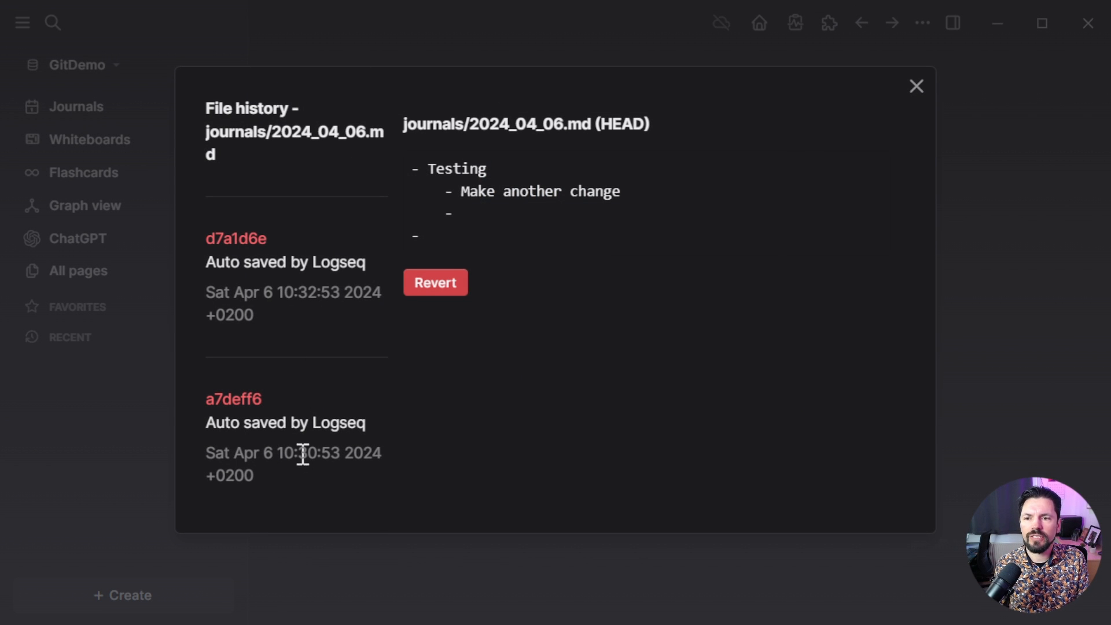
pyautogui.click(247, 239)
pyautogui.click(253, 402)
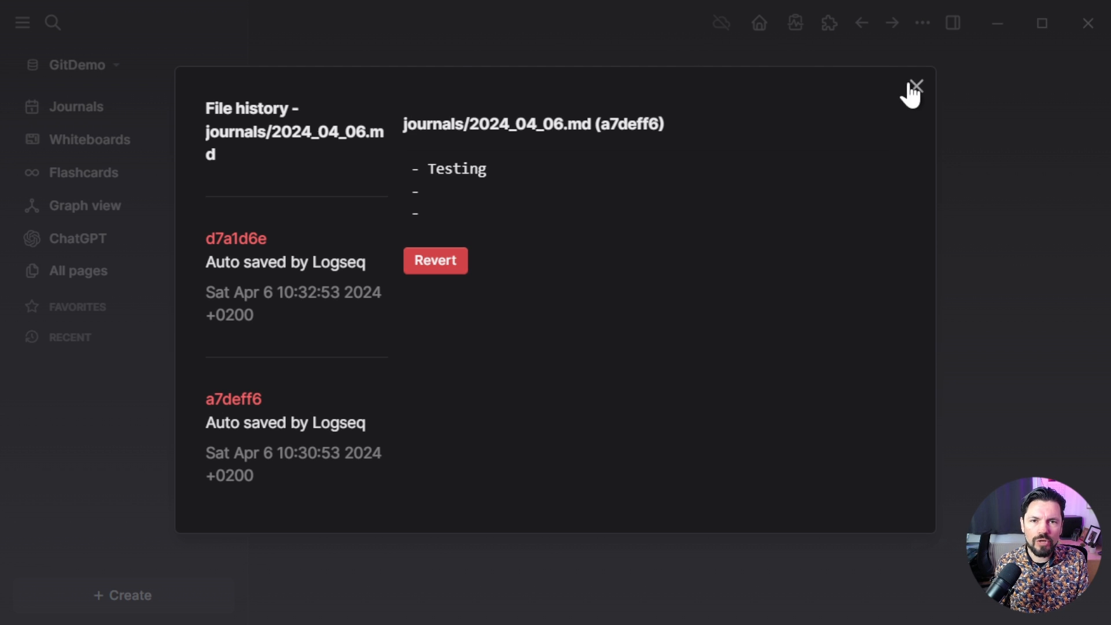
pyautogui.click(914, 87)
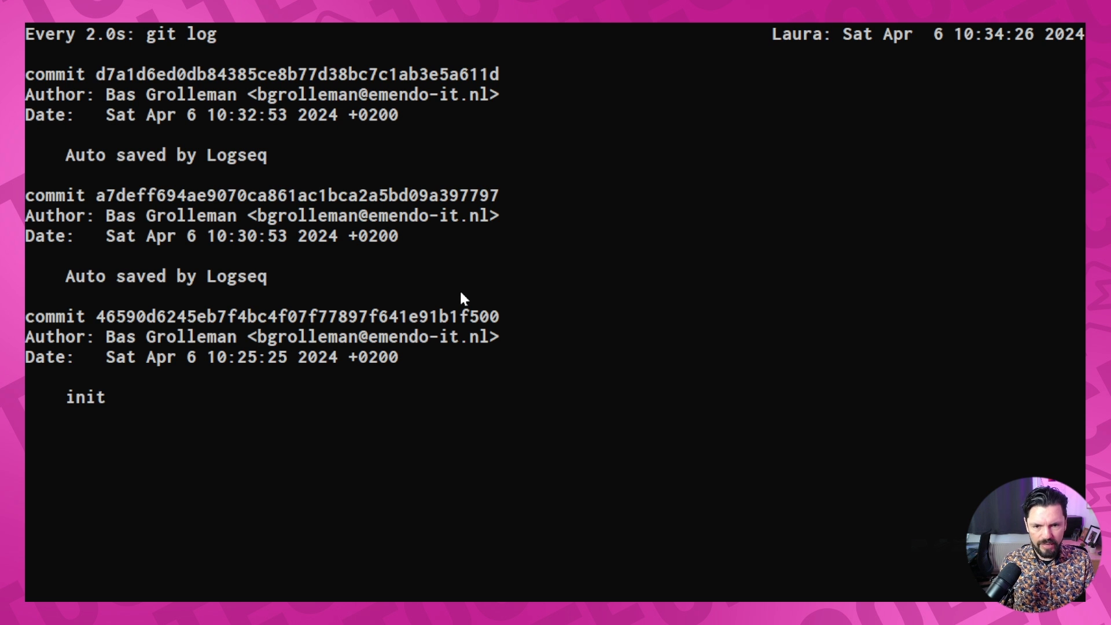
# In the terminal, stop watching the log, list the GitDemo folder with ls -l, and show the commit history with git log.
pyautogui.hotkey('ctrl', 'c')
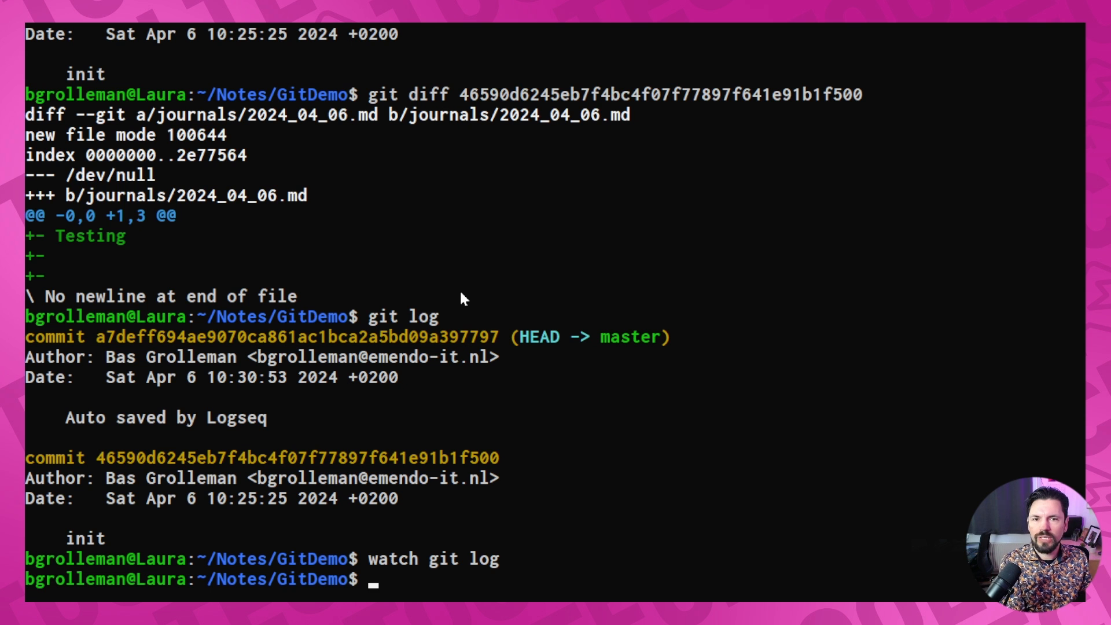
pyautogui.write('ls -l')
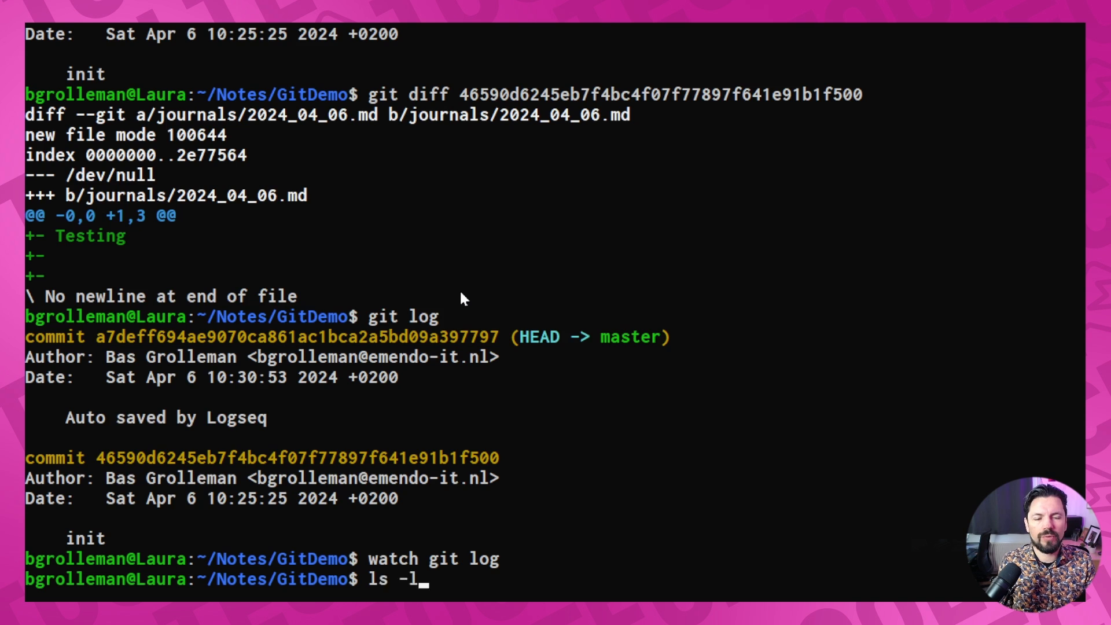
pyautogui.press('Return')
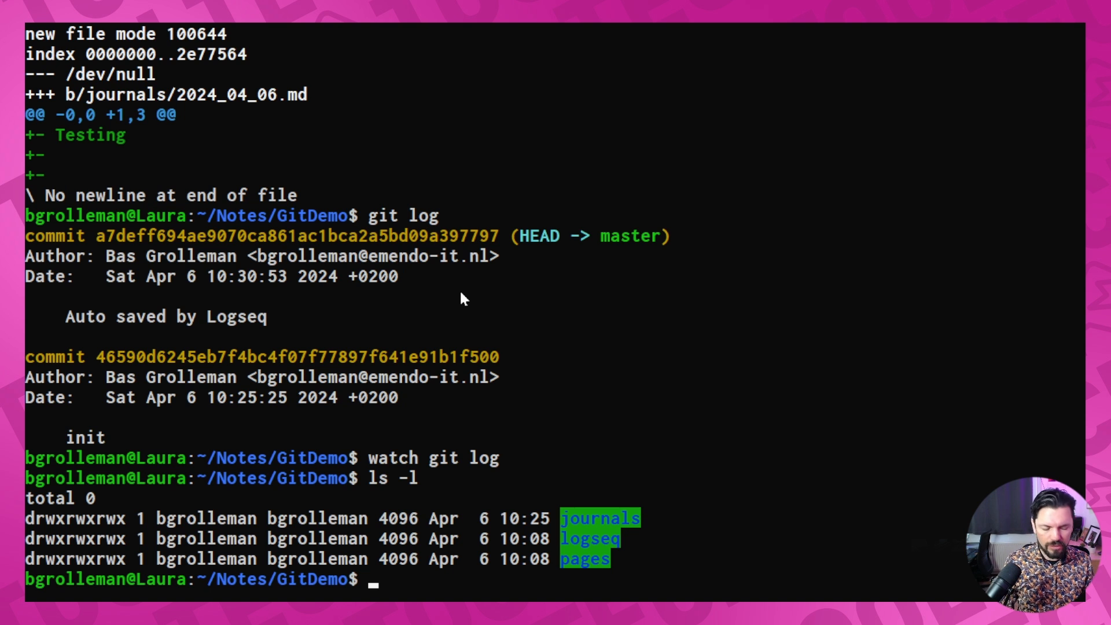
pyautogui.write('git log')
pyautogui.press('Return')
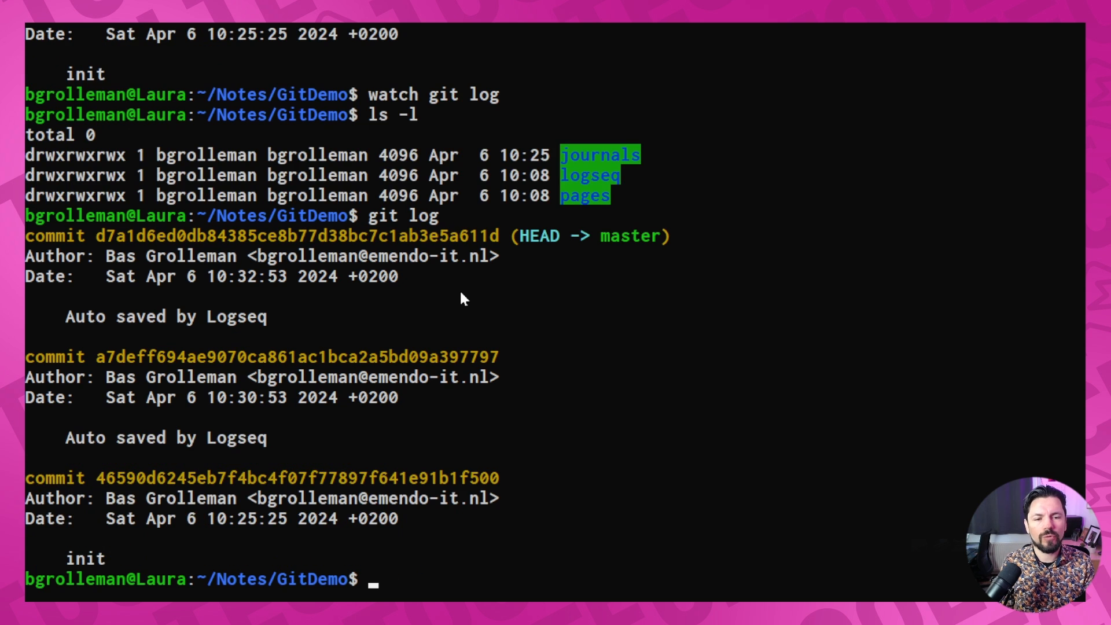